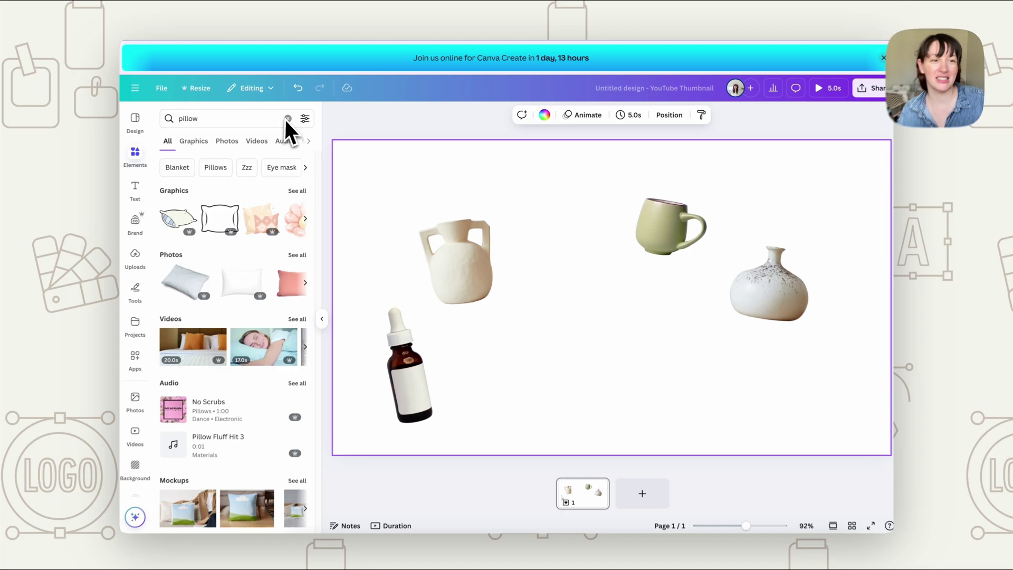
# Clear the pillow search and browse the uploaded images before returning to Elements
pyautogui.click(289, 118)
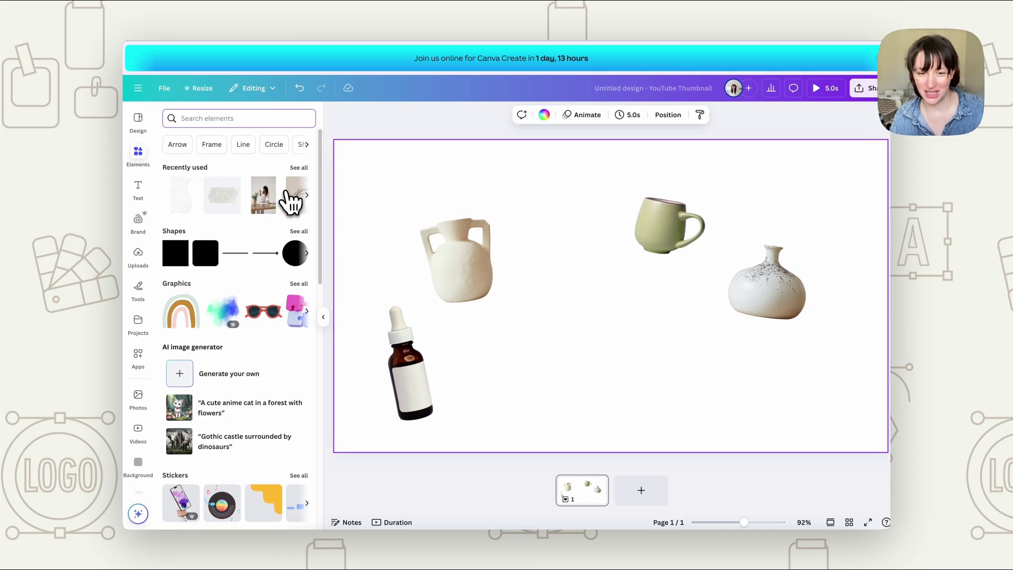
pyautogui.click(146, 257)
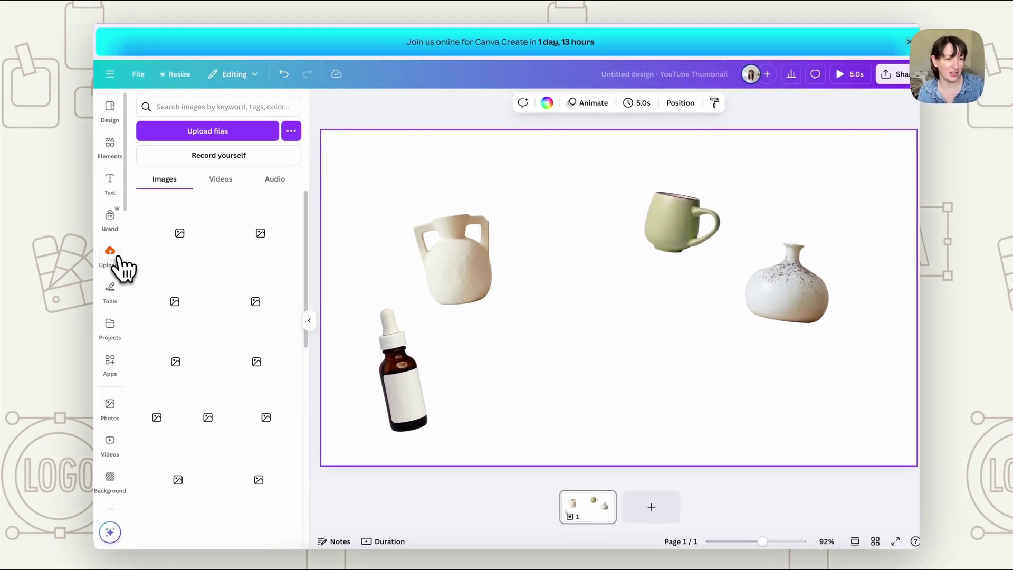
pyautogui.scroll(-10, 169, 300)
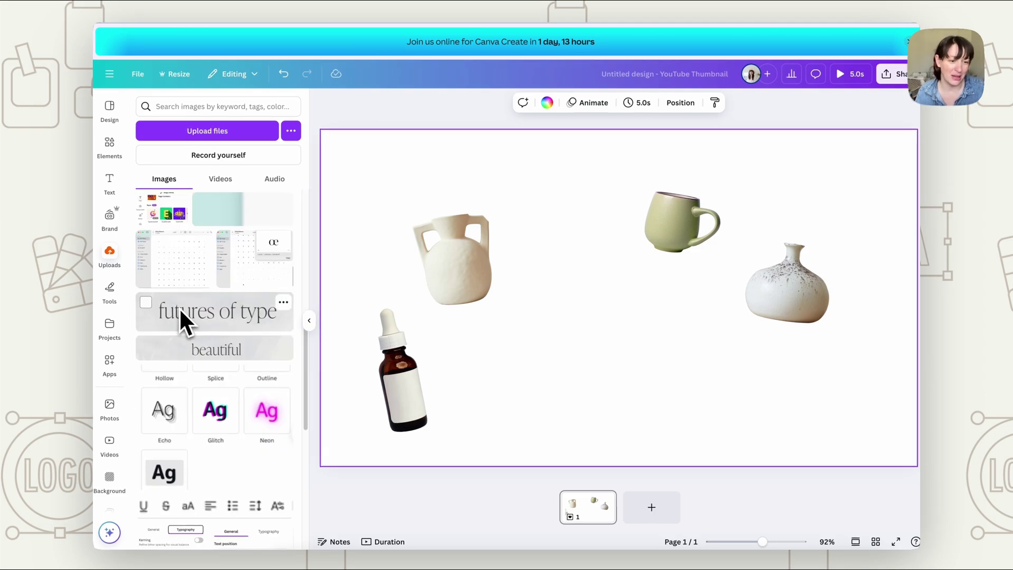
pyautogui.scroll(-5, 201, 308)
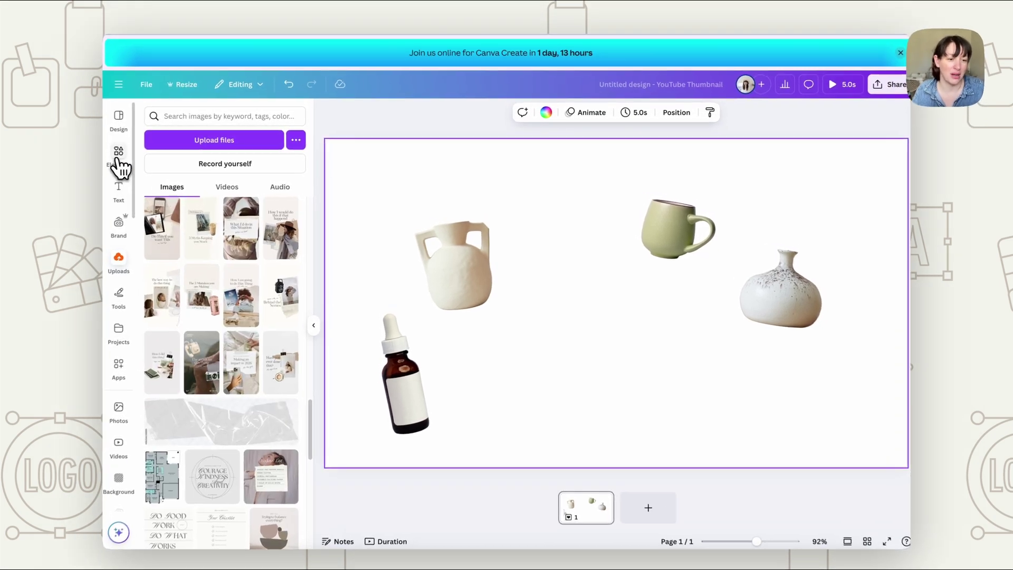
pyautogui.click(119, 158)
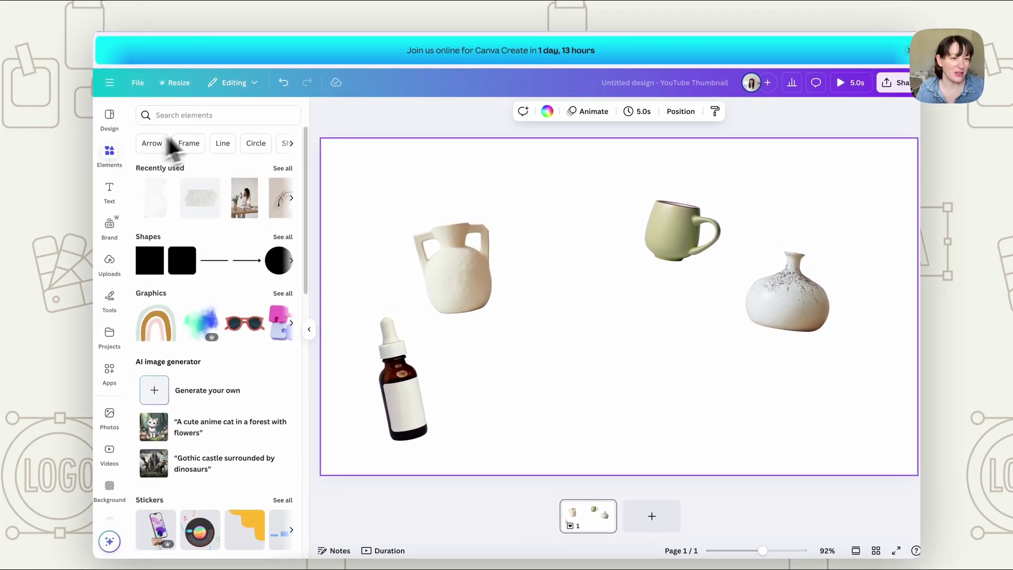
# Search Elements for 'pillow' and browse all of its photo results
pyautogui.click(213, 116)
pyautogui.write('pillow')
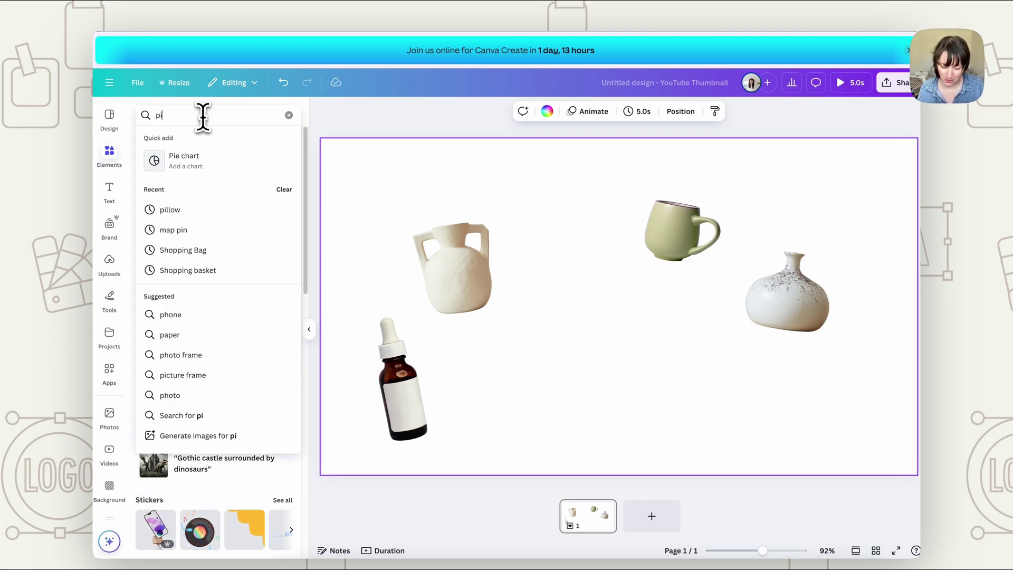
pyautogui.press('Return')
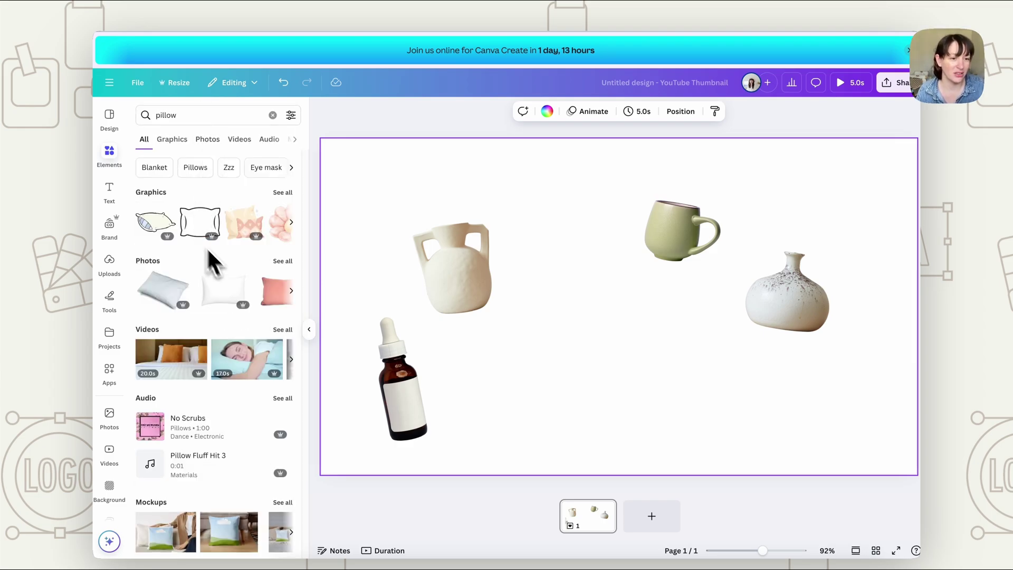
pyautogui.click(280, 266)
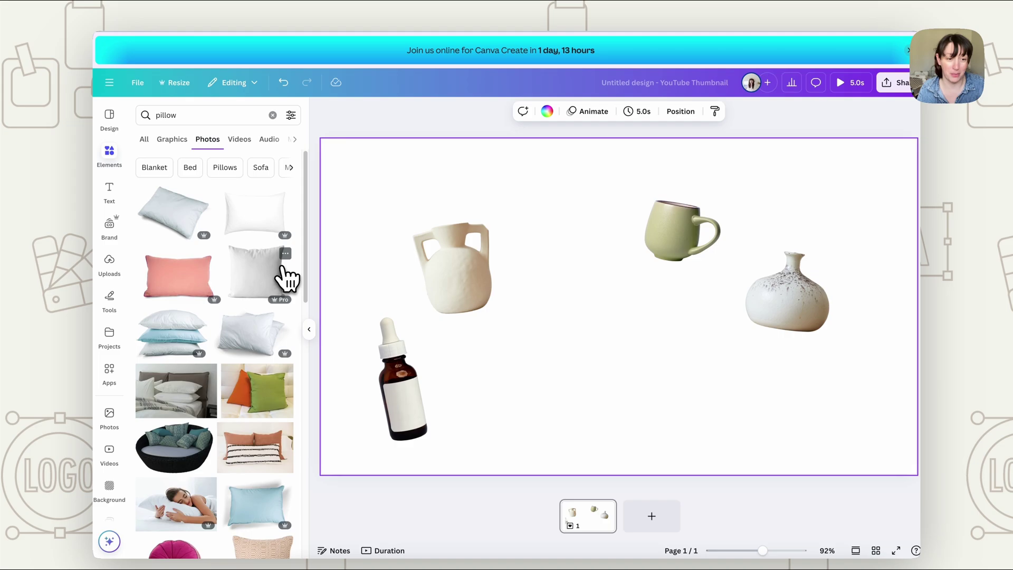
pyautogui.scroll(-5, 274, 327)
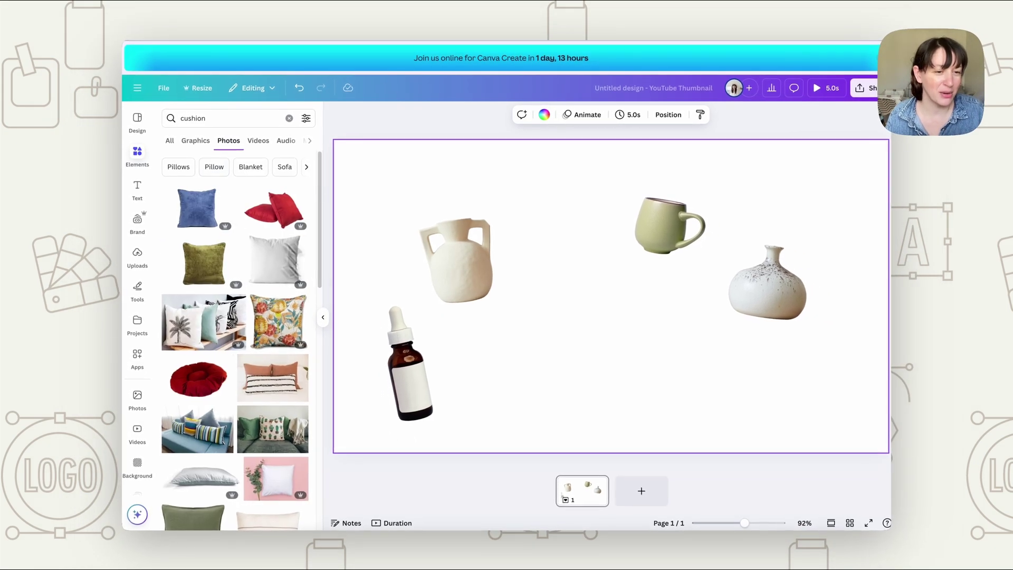
pyautogui.scroll(-5, 283, 339)
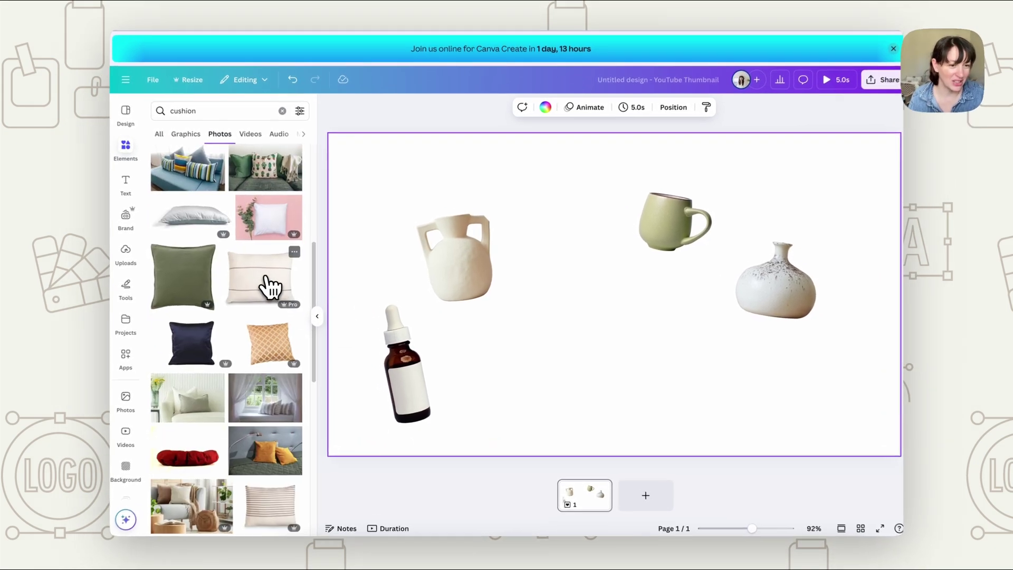
# Add the cream striped cushion photo, nudge it up-right, and remove its background with BG Remover
pyautogui.click(270, 286)
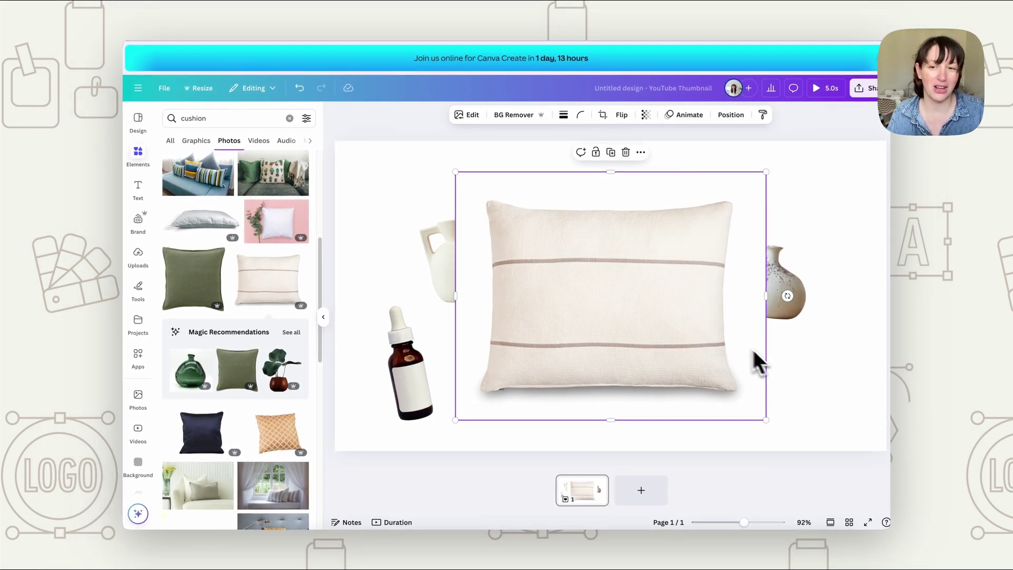
pyautogui.moveTo(709, 334)
pyautogui.mouseDown()
pyautogui.moveTo(724, 332)
pyautogui.moveTo(717, 326)
pyautogui.mouseUp()
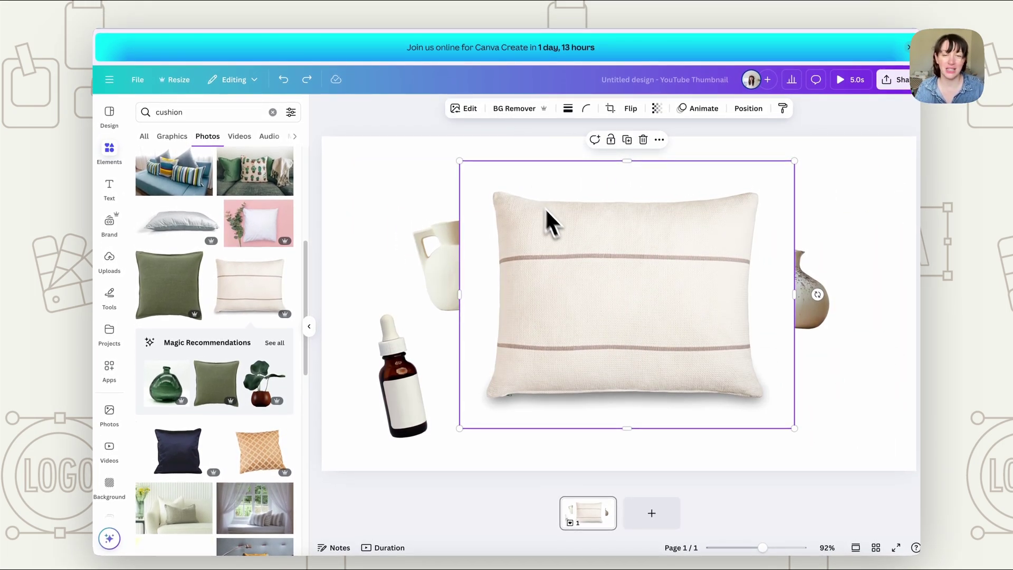
pyautogui.click(514, 109)
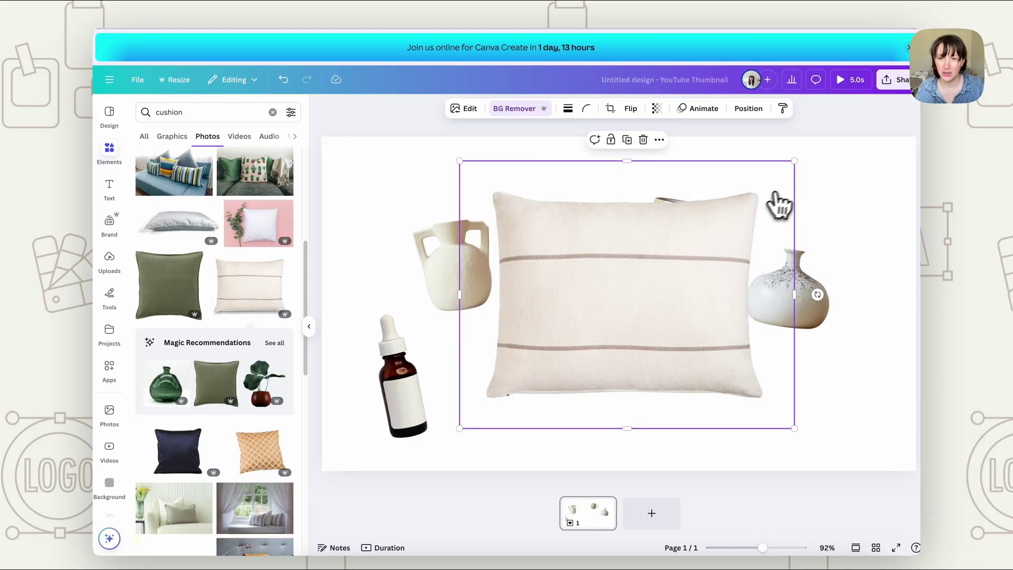
# Shrink the cushion, tilt it slightly, and place it lower right beneath the speckled vase
pyautogui.moveTo(793, 162); pyautogui.dragTo(581, 334)
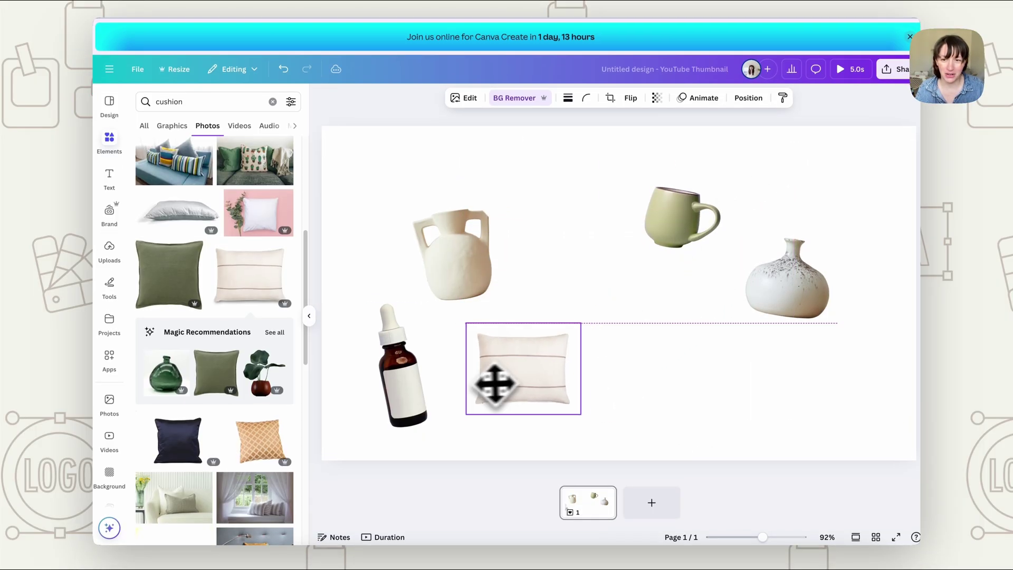
pyautogui.moveTo(495, 384); pyautogui.dragTo(771, 387)
pyautogui.moveTo(800, 439); pyautogui.dragTo(773, 446)
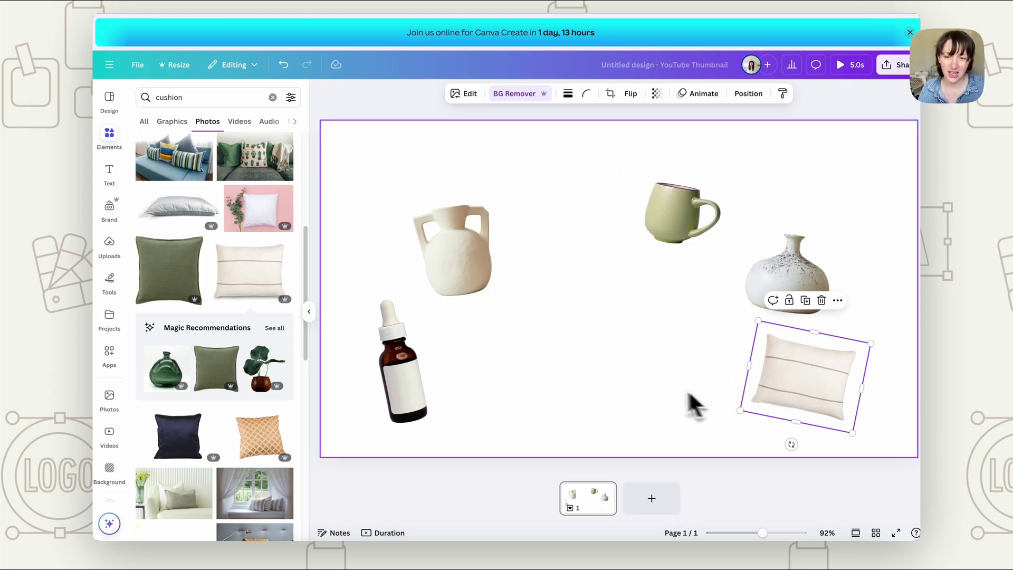
pyautogui.moveTo(758, 320)
pyautogui.mouseDown()
pyautogui.moveTo(696, 267)
pyautogui.moveTo(754, 333)
pyautogui.mouseUp()
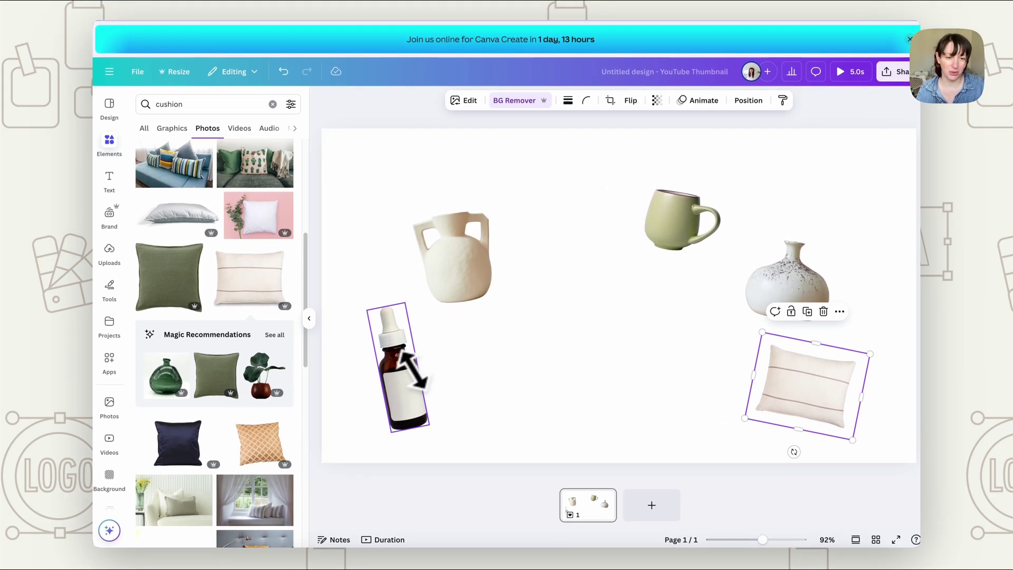
pyautogui.click(172, 124)
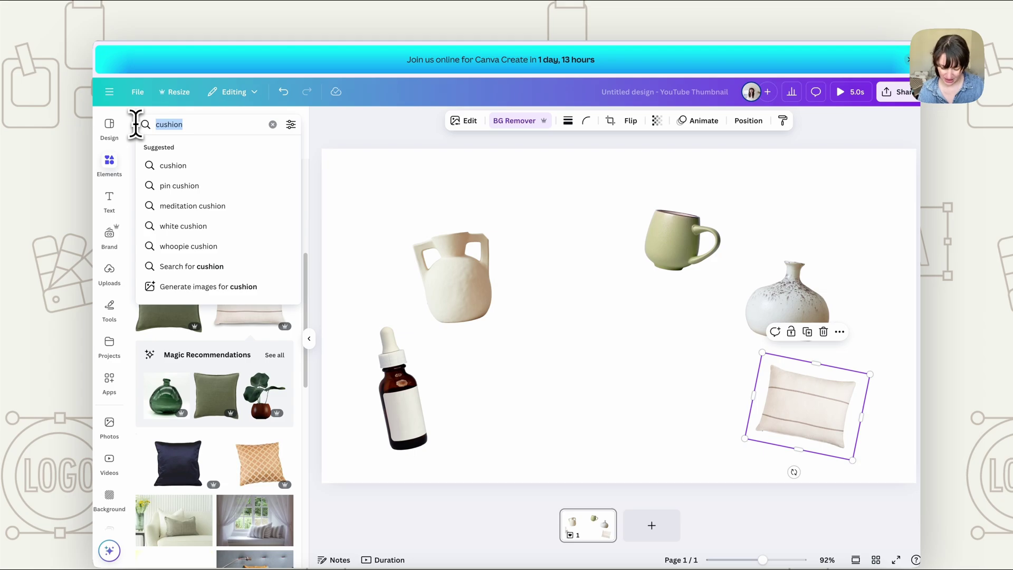
# Search 'basket', then 'shopping basket', and add the blue-handled wire basket photo
pyautogui.write('basket')
pyautogui.press('Return')
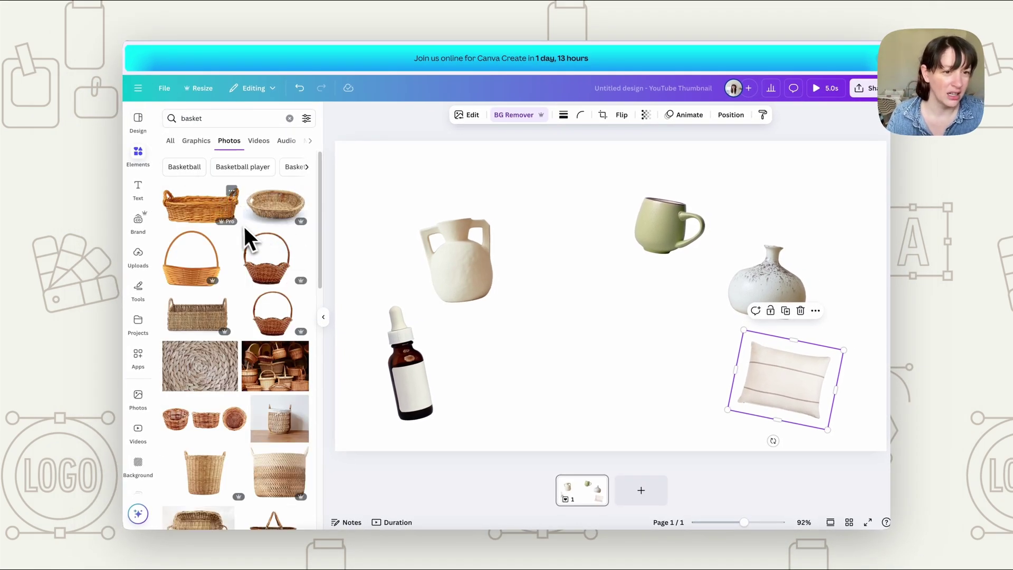
pyautogui.scroll(-3, 246, 282)
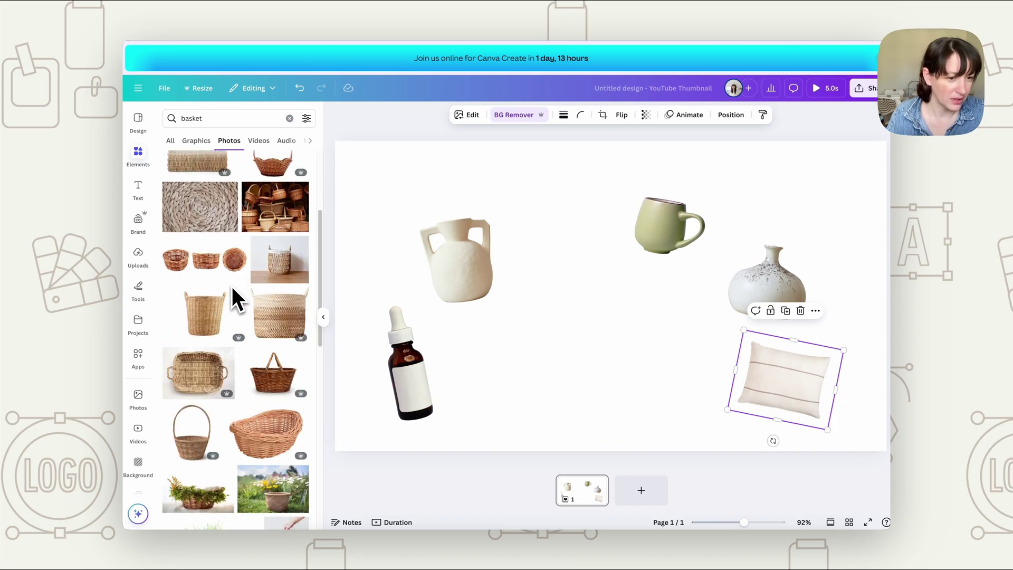
pyautogui.click(175, 118)
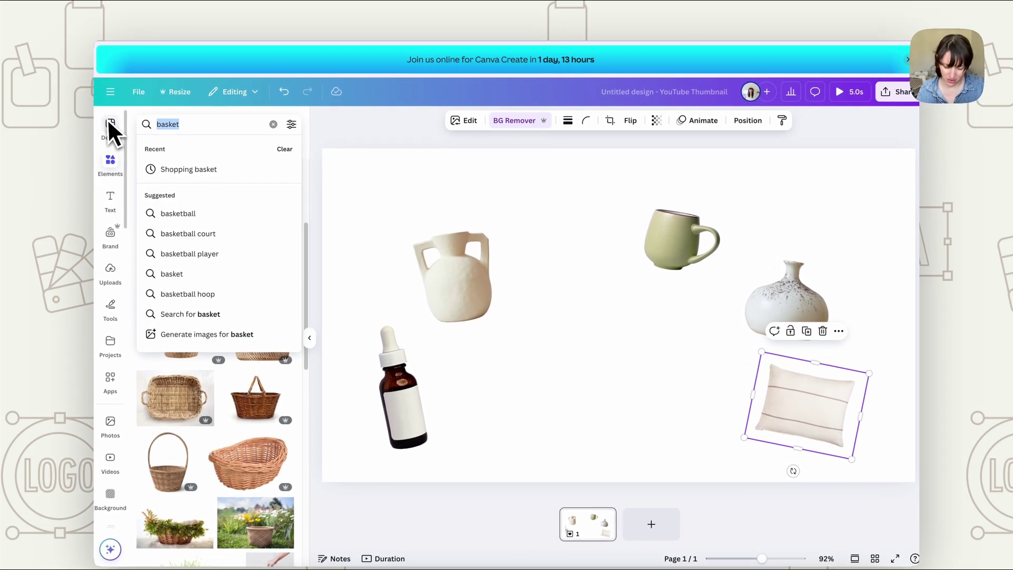
pyautogui.write('shoppi')
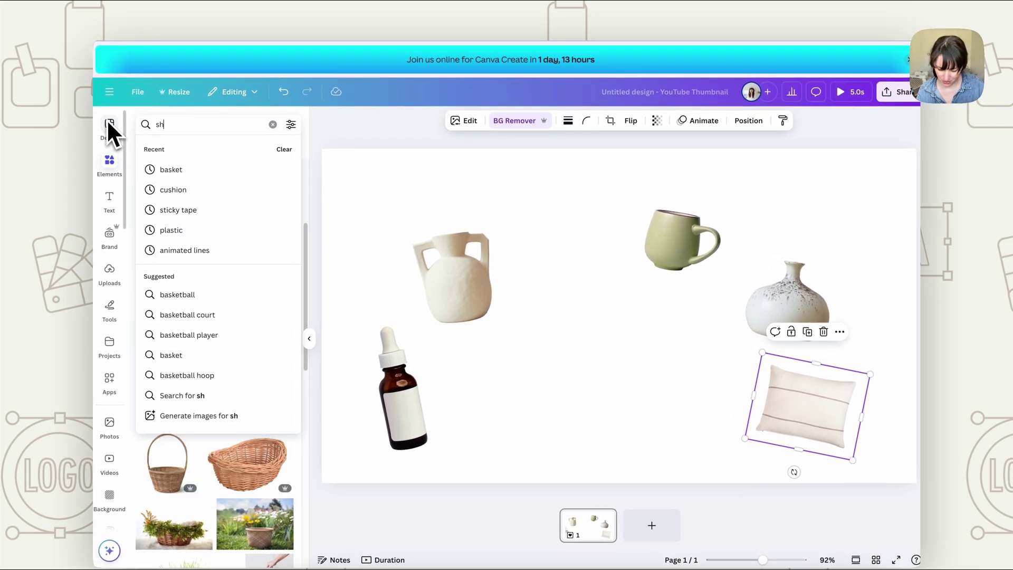
pyautogui.write('ng basket')
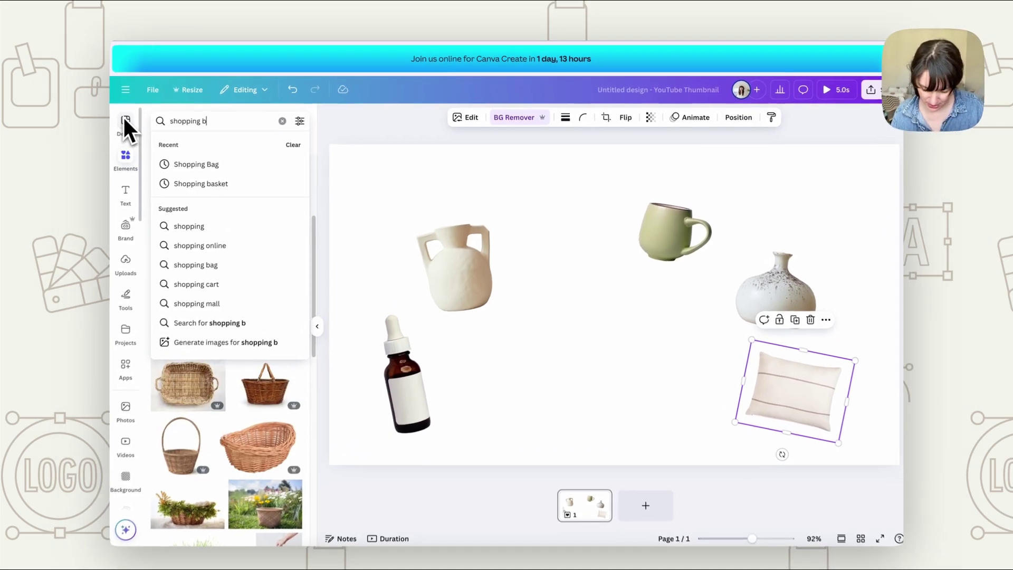
pyautogui.press('Return')
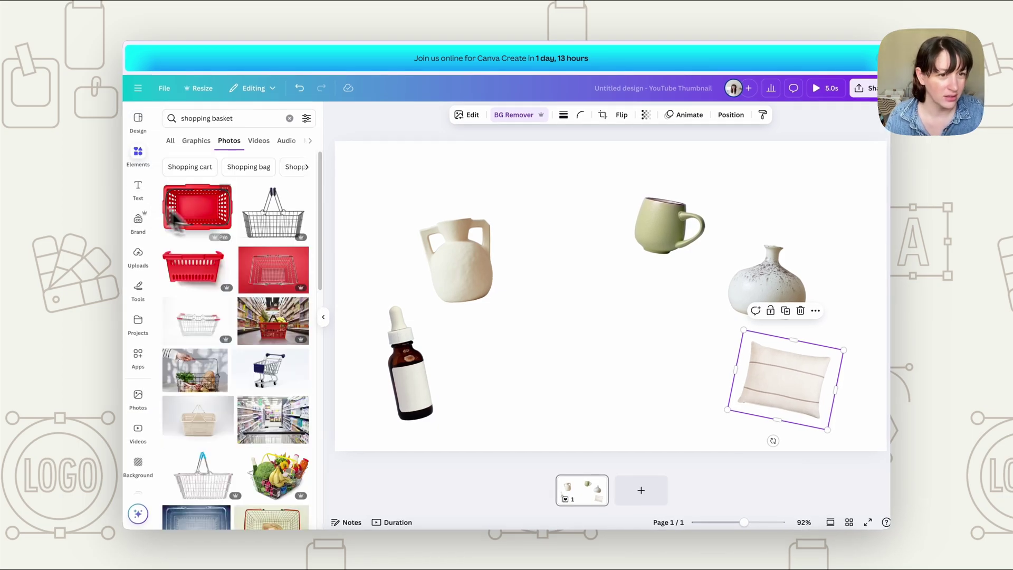
pyautogui.scroll(-1, 220, 326)
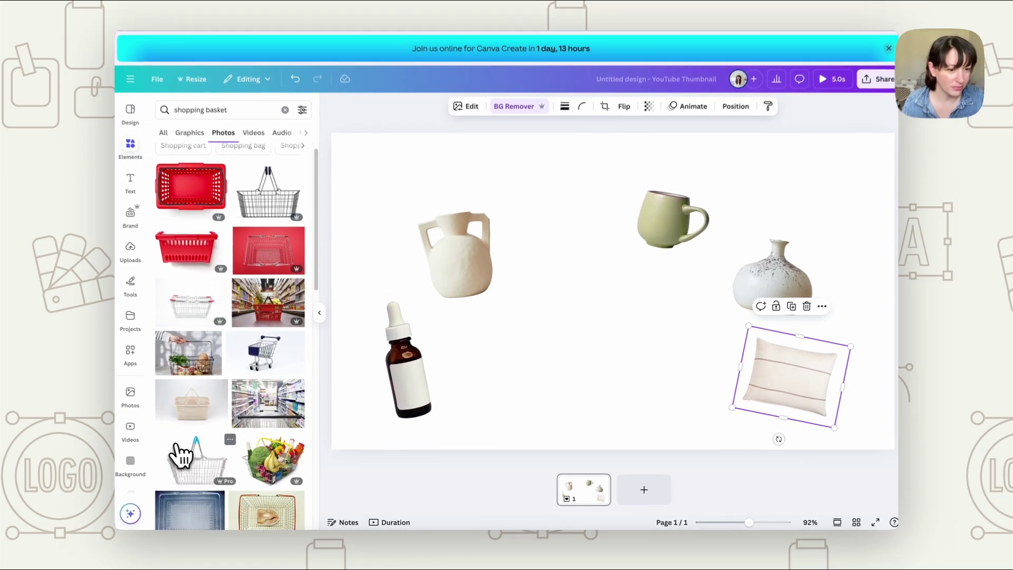
pyautogui.click(199, 460)
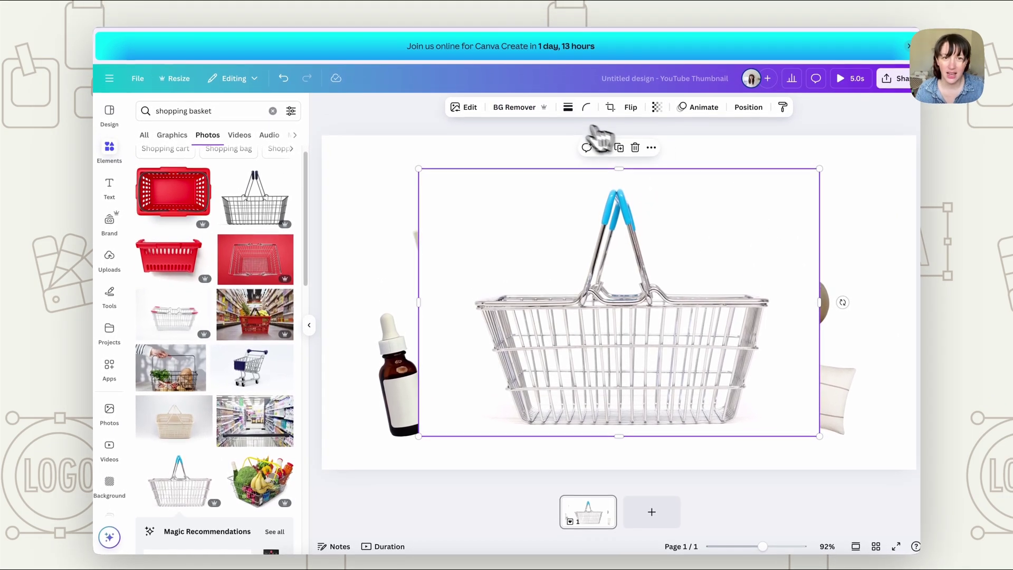
# Remove the basket's background and resize it into the lower centre, undoing a trial mug move
pyautogui.click(530, 109)
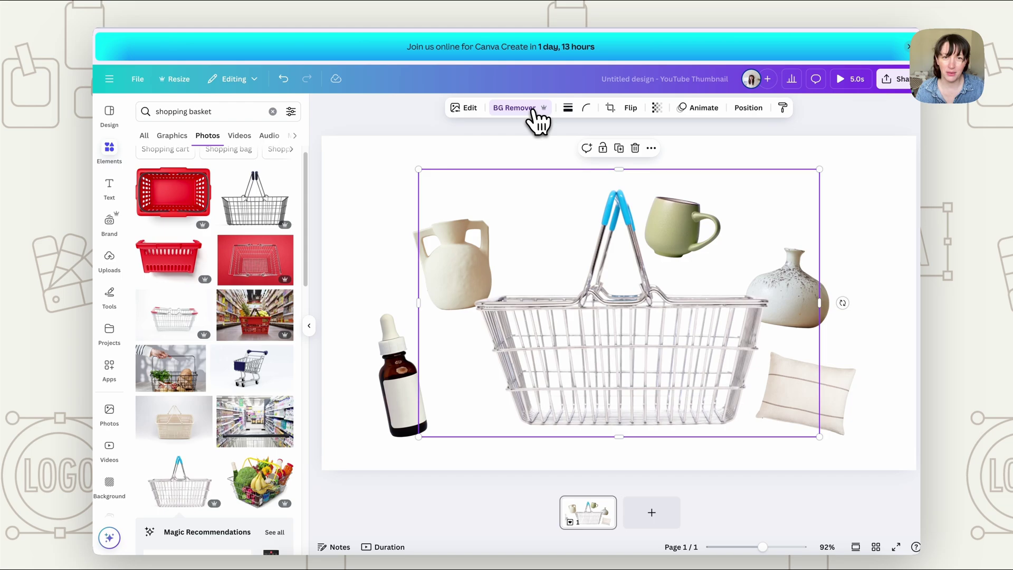
pyautogui.moveTo(819, 168); pyautogui.dragTo(642, 318)
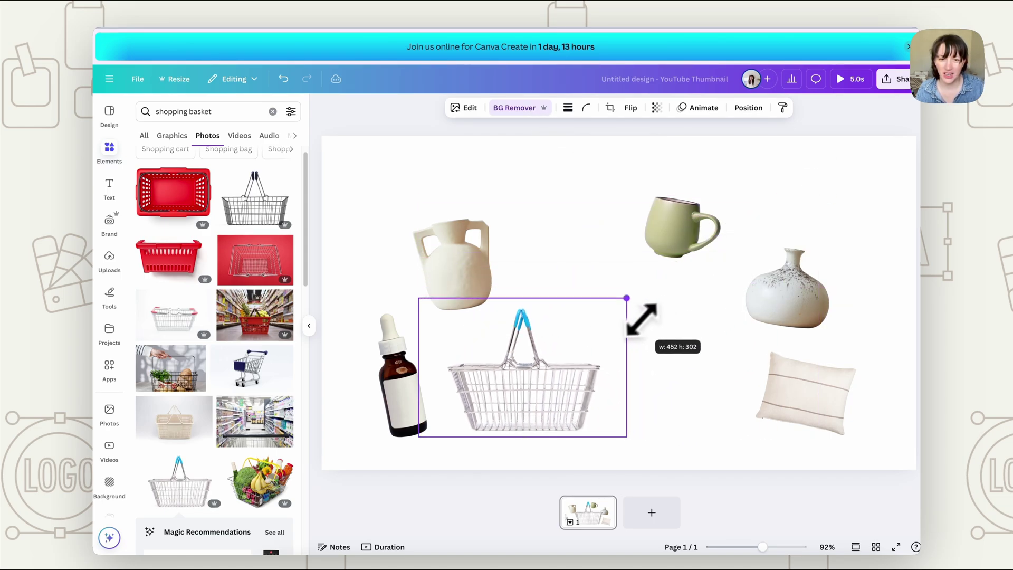
pyautogui.moveTo(580, 373); pyautogui.dragTo(626, 373)
pyautogui.moveTo(654, 299); pyautogui.dragTo(738, 241)
pyautogui.moveTo(686, 219); pyautogui.dragTo(604, 357)
pyautogui.hotkey('ctrl', 'z')
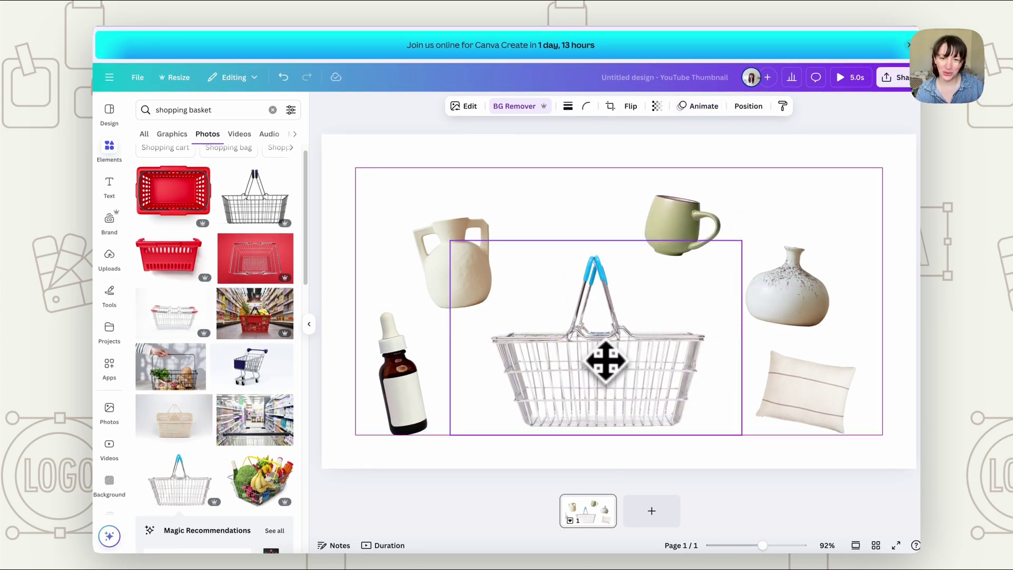
# Change the page background to pale light grey after trying the grey-blue swatch
pyautogui.click(749, 170)
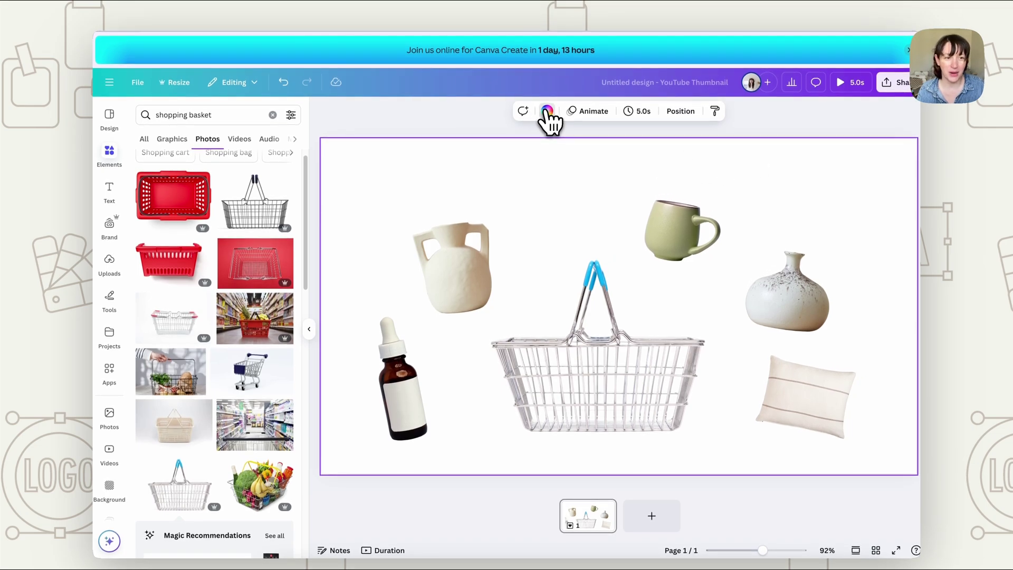
pyautogui.click(547, 109)
pyautogui.click(175, 301)
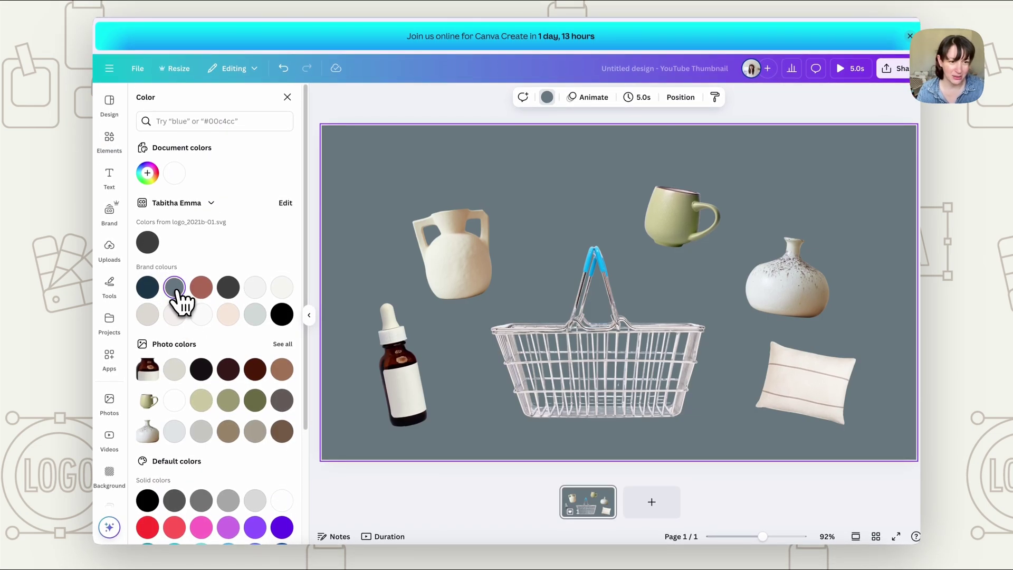
pyautogui.click(169, 438)
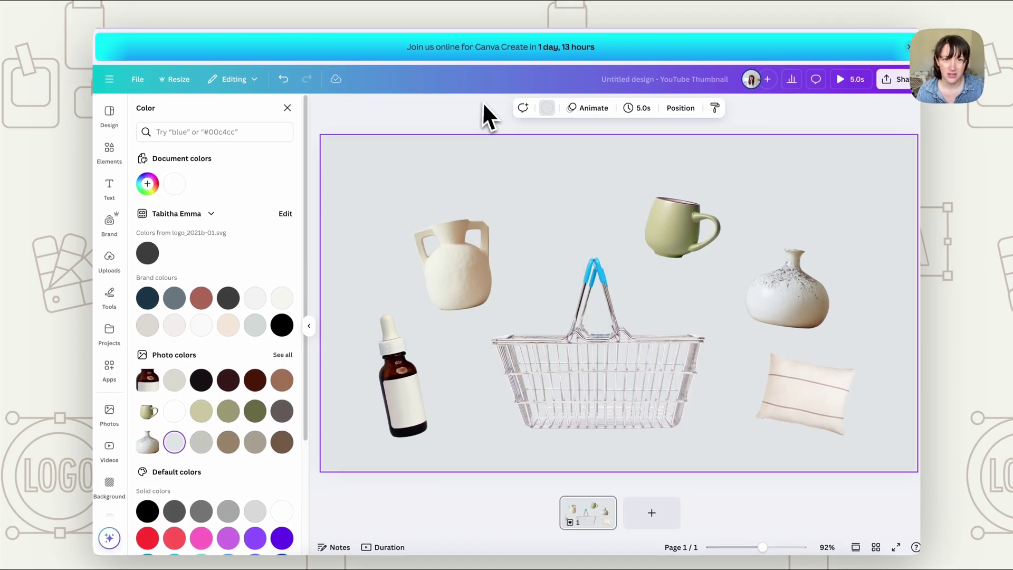
pyautogui.click(479, 106)
# Try moving the green mug down into the basket, then undo it
pyautogui.click(621, 383)
pyautogui.click(669, 244)
pyautogui.moveTo(669, 244); pyautogui.dragTo(625, 364)
pyautogui.hotkey('ctrl', 'z')
pyautogui.hotkey('ctrl', 'z')
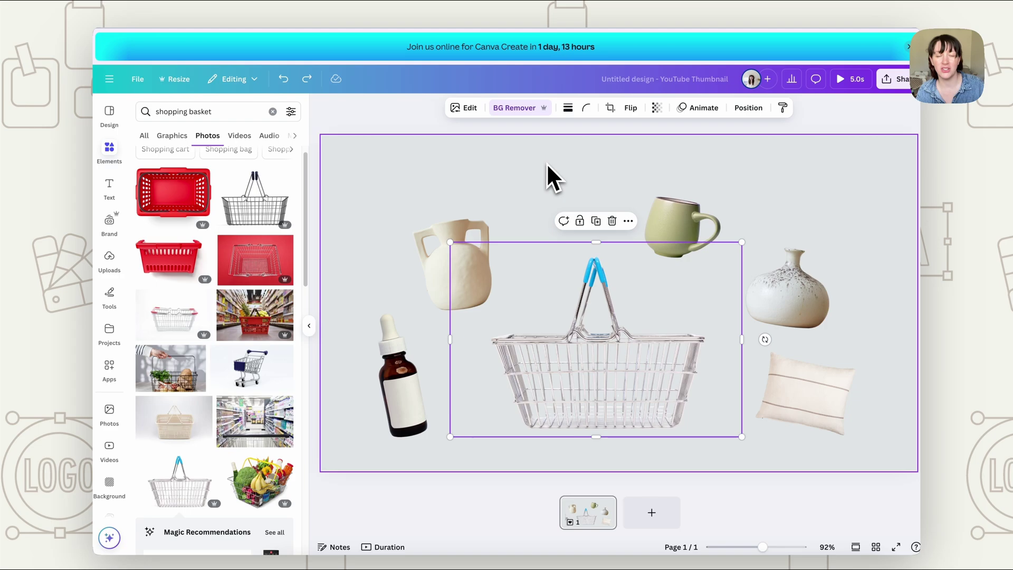
# Give the basket a white #FFFFFF Outline shadow effect at size 23
pyautogui.click(467, 108)
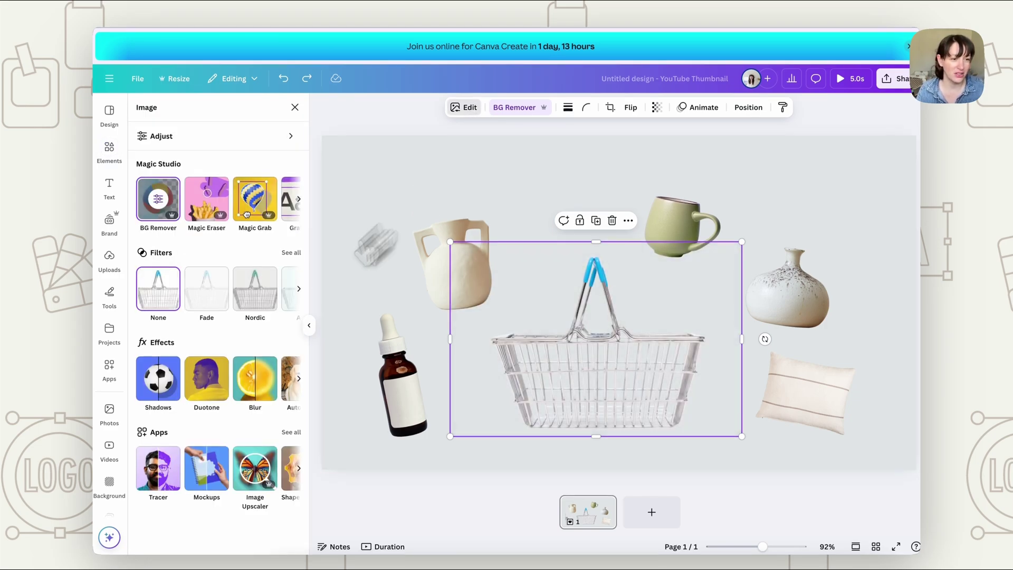
pyautogui.click(160, 377)
pyautogui.click(261, 227)
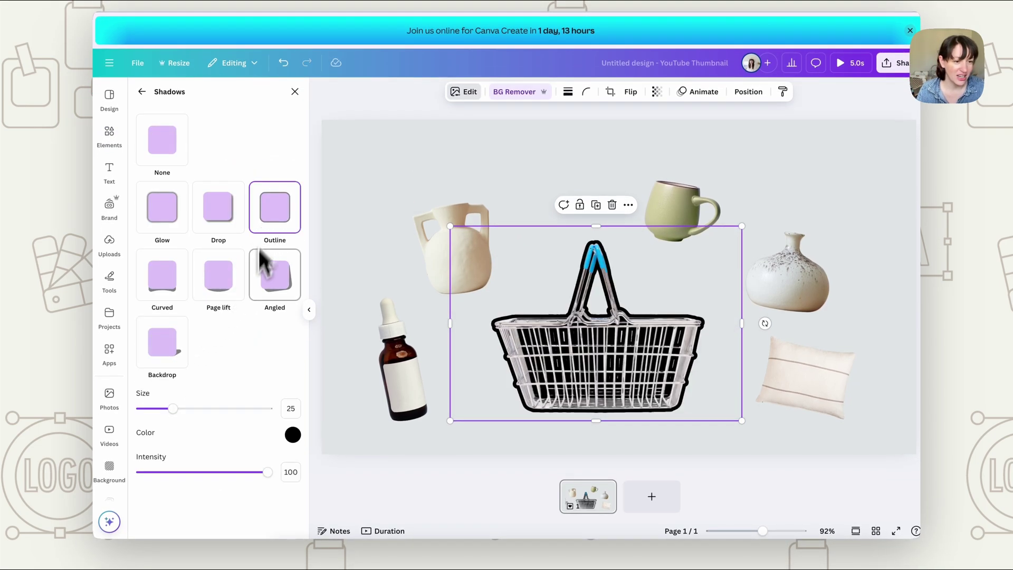
pyautogui.click(292, 434)
pyautogui.moveTo(309, 378); pyautogui.dragTo(271, 278)
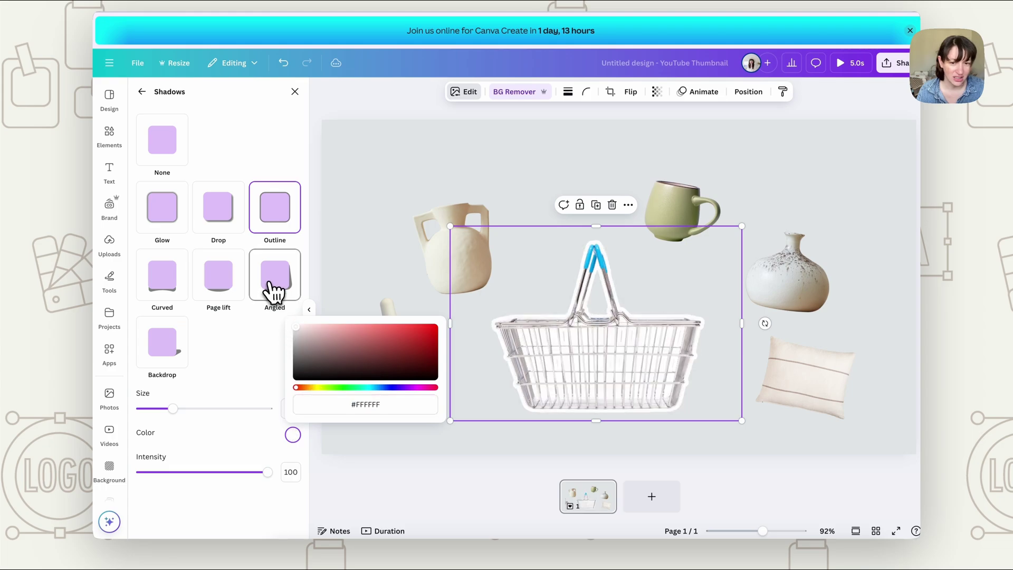
pyautogui.click(164, 408)
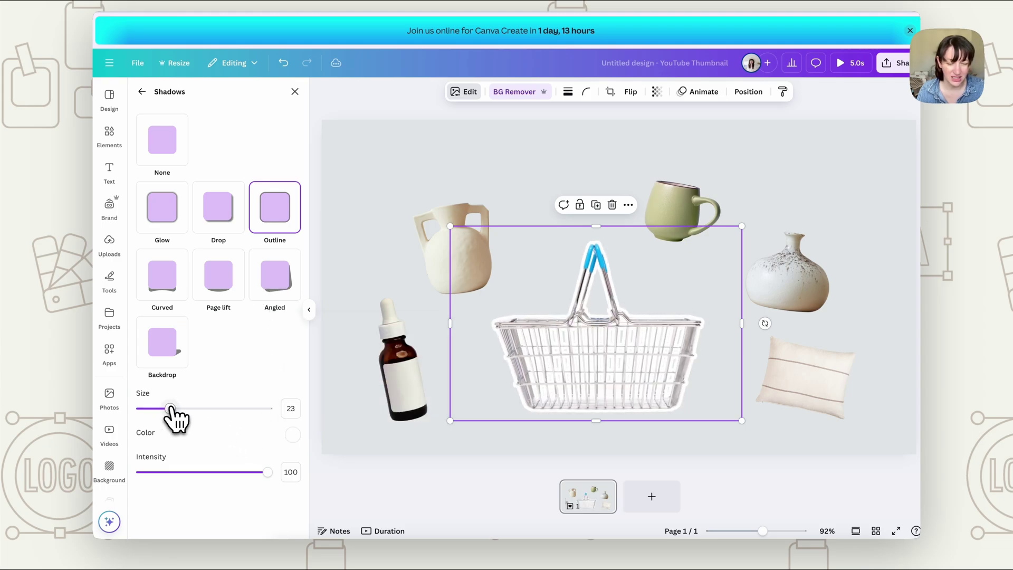
pyautogui.moveTo(170, 407); pyautogui.dragTo(181, 409)
pyautogui.click(400, 451)
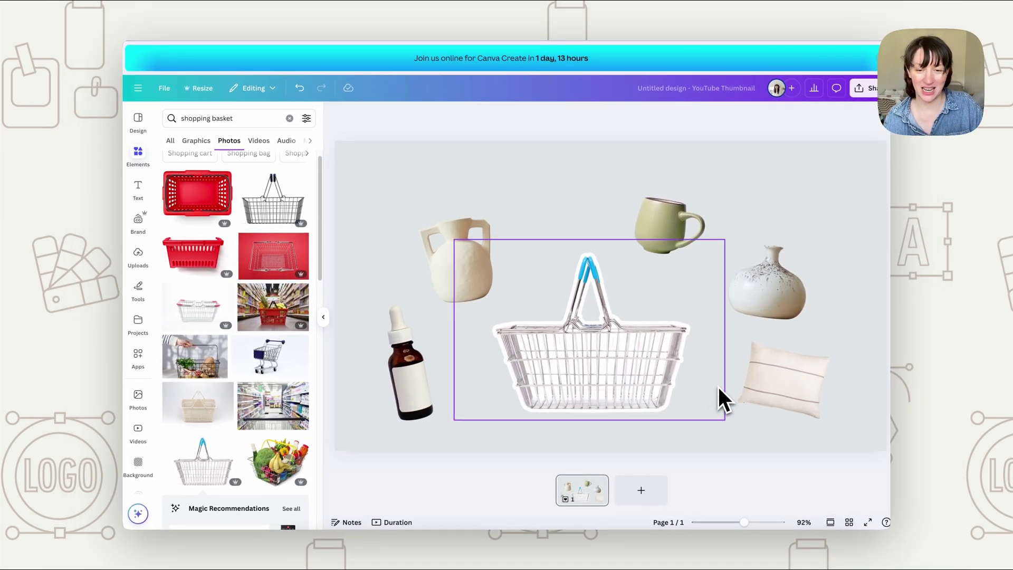
# Animate the dropper bottle along a path into the basket at minimum speed, Smooth style, with Wiggle
pyautogui.click(423, 403)
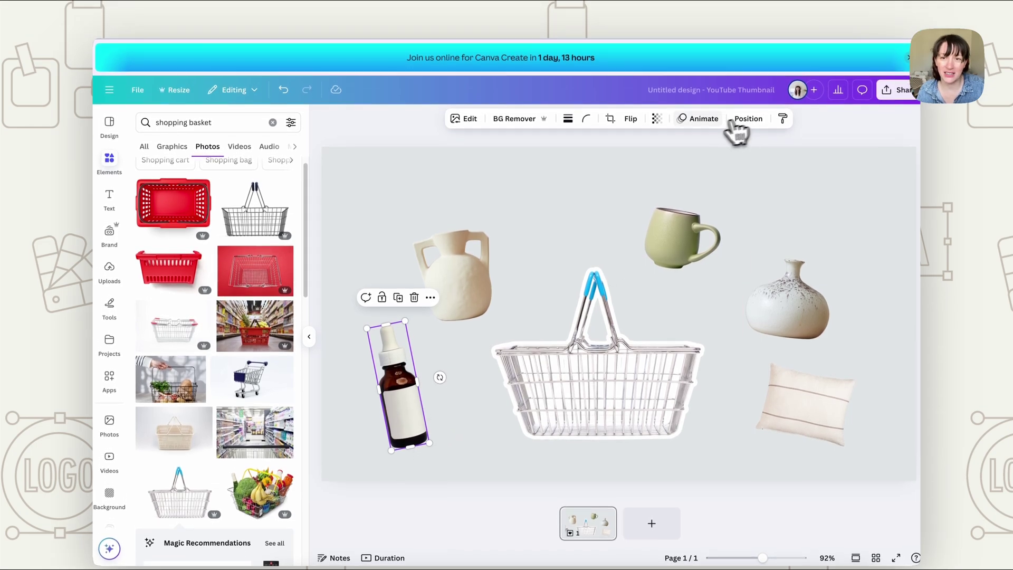
pyautogui.click(700, 103)
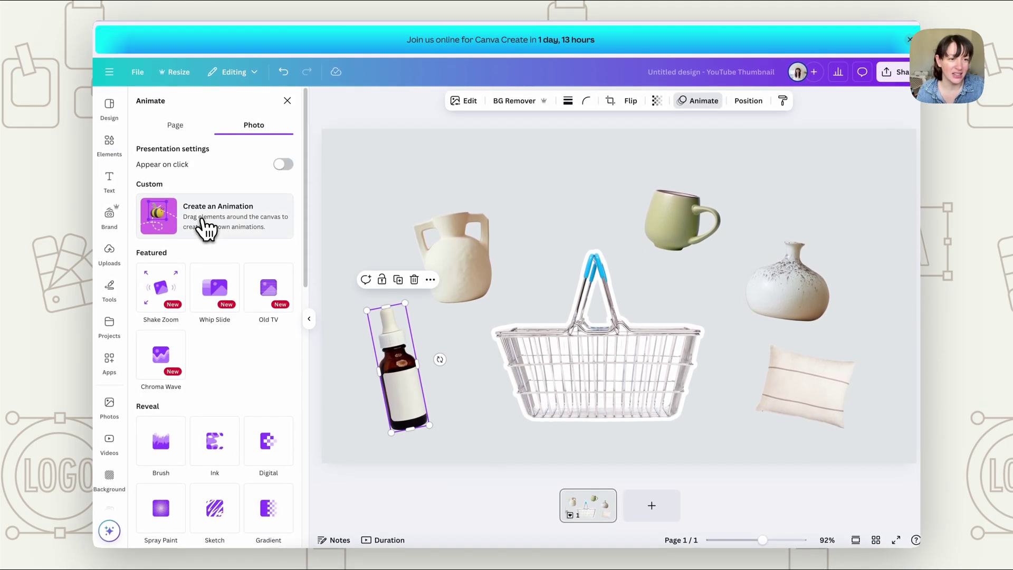
pyautogui.click(206, 227)
pyautogui.moveTo(394, 398)
pyautogui.mouseDown()
pyautogui.moveTo(420, 316)
pyautogui.moveTo(450, 294)
pyautogui.moveTo(505, 293)
pyautogui.moveTo(553, 309)
pyautogui.moveTo(575, 330)
pyautogui.moveTo(579, 372)
pyautogui.mouseUp()
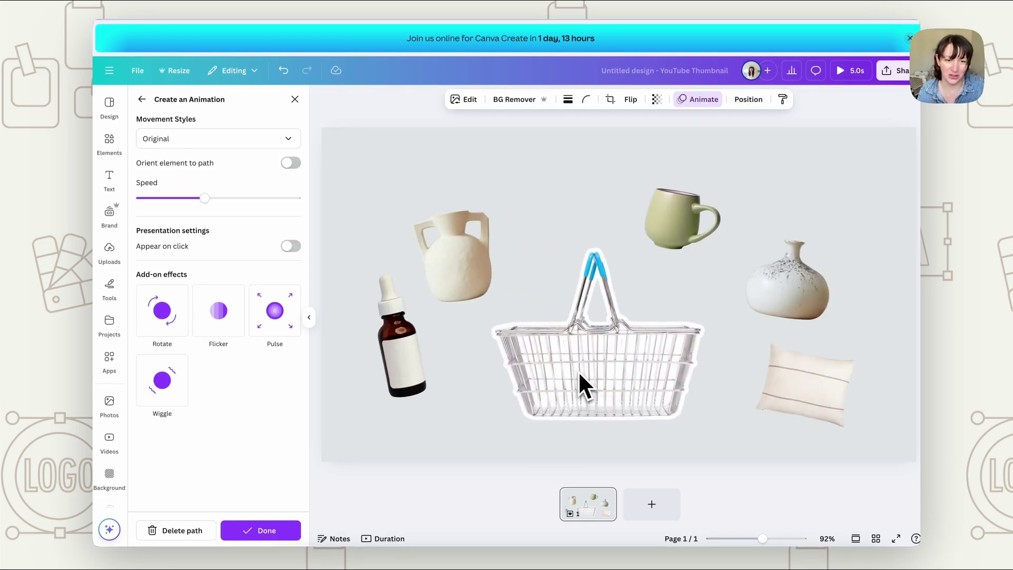
pyautogui.moveTo(205, 198); pyautogui.dragTo(149, 204)
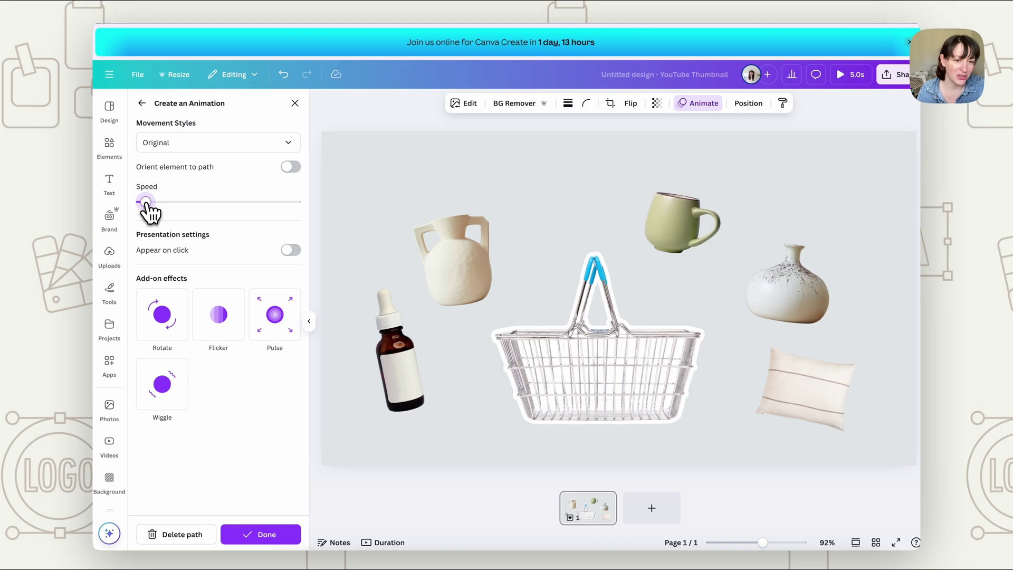
pyautogui.click(233, 142)
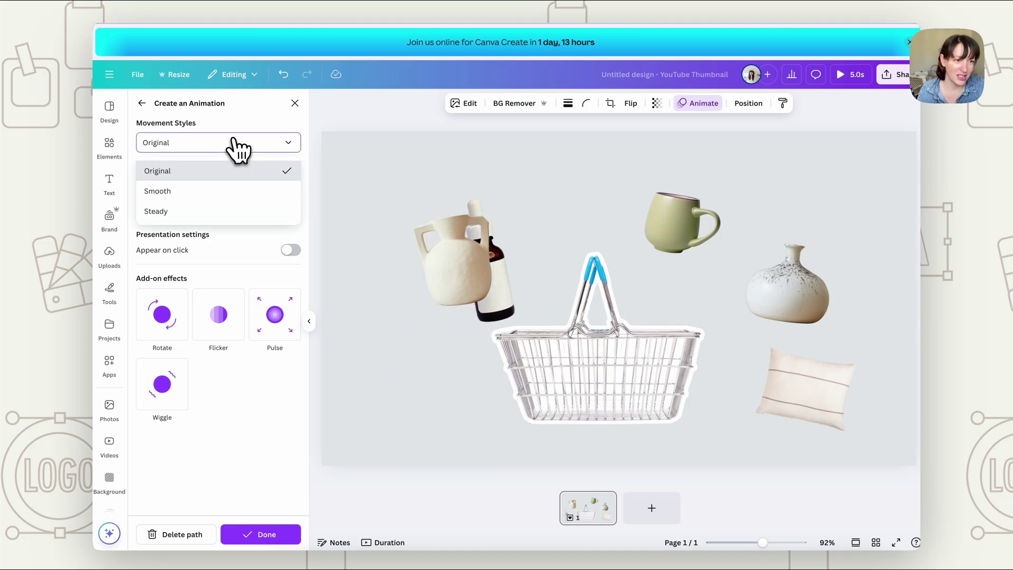
pyautogui.click(152, 192)
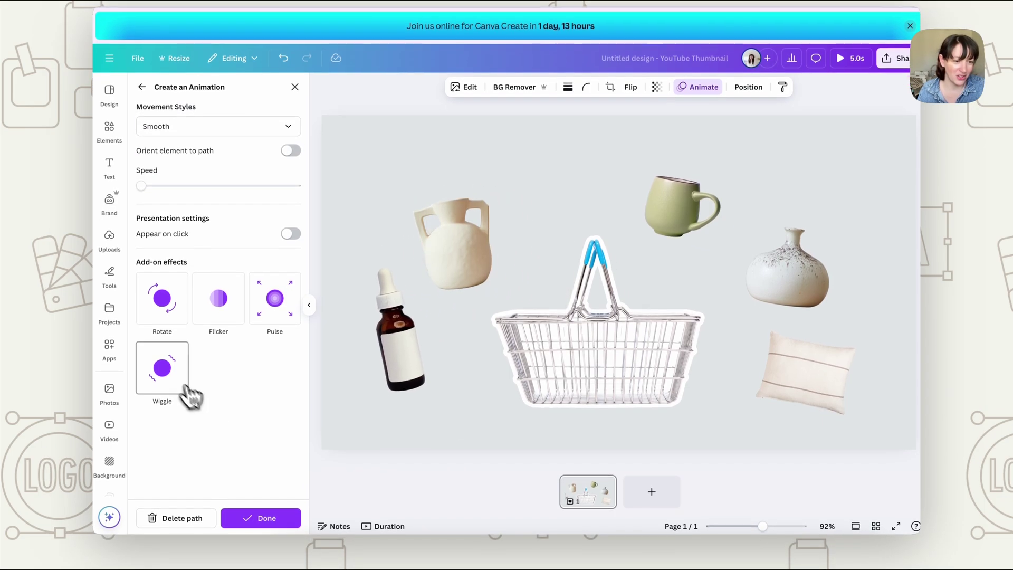
pyautogui.click(179, 388)
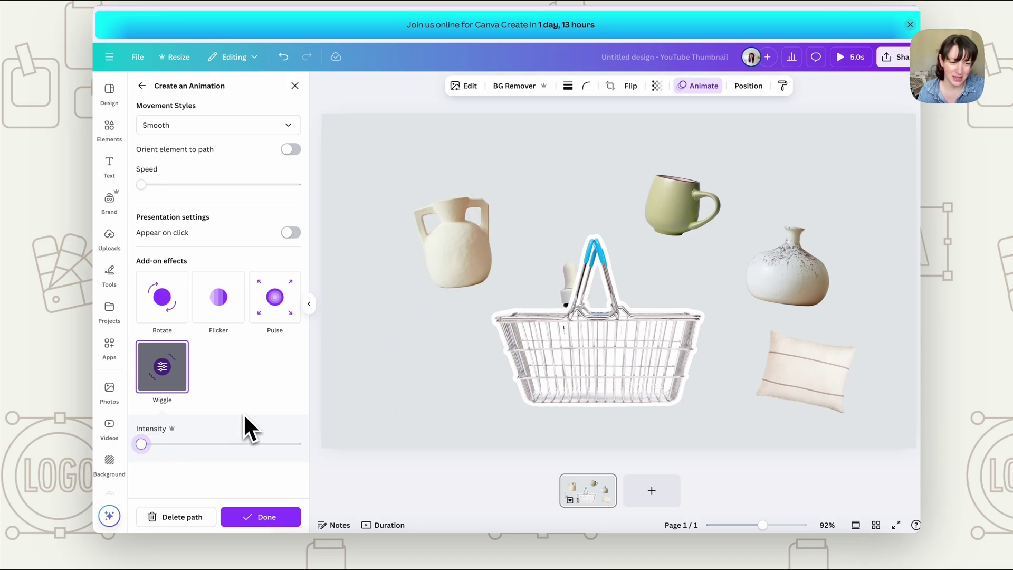
pyautogui.click(264, 516)
# Animate the two-handled vase into the basket at minimum speed, Smooth style, with minimum Wiggle
pyautogui.click(472, 254)
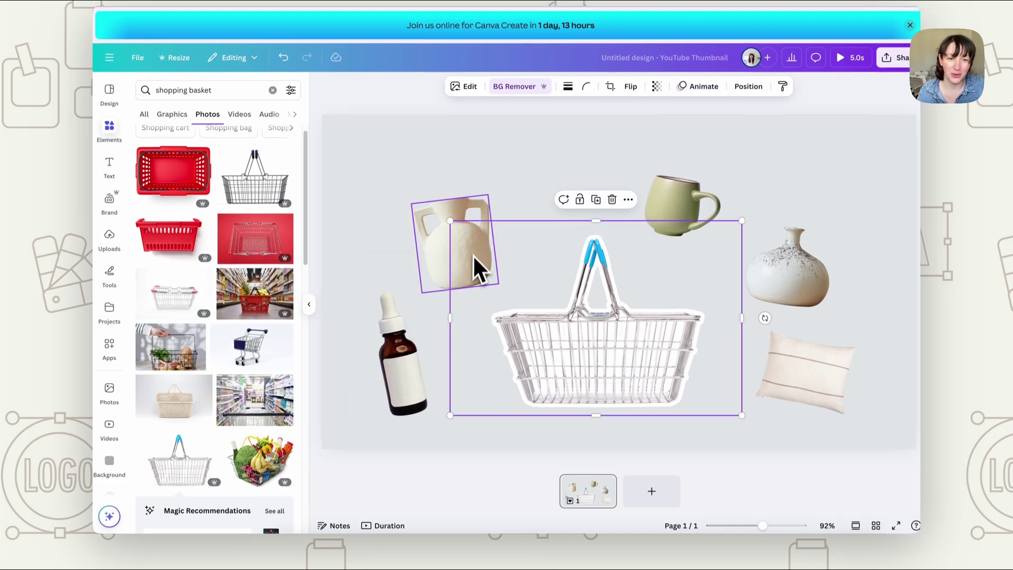
pyautogui.click(702, 118)
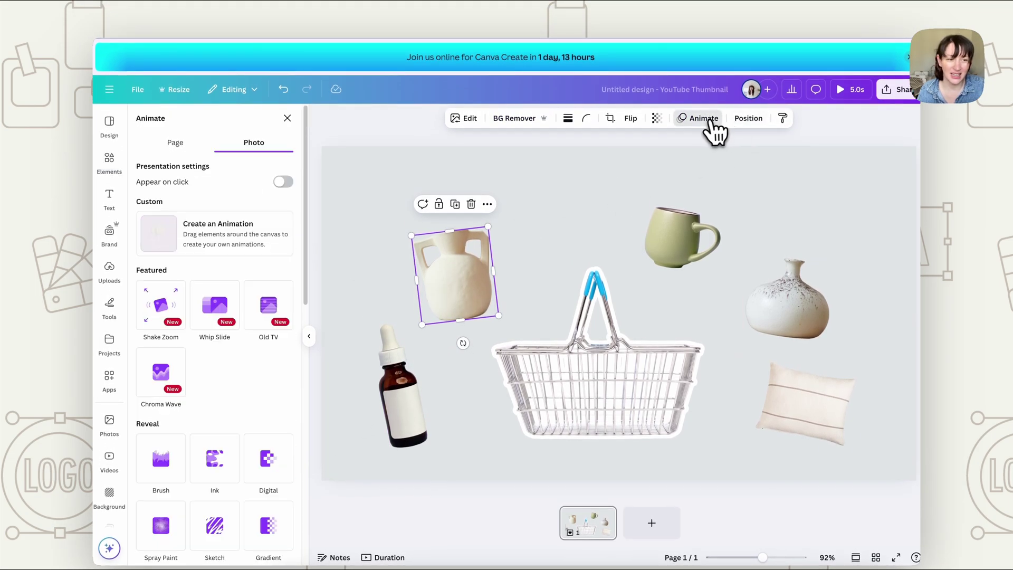
pyautogui.click(272, 203)
pyautogui.moveTo(467, 296)
pyautogui.mouseDown()
pyautogui.moveTo(480, 281)
pyautogui.moveTo(612, 321)
pyautogui.moveTo(623, 388)
pyautogui.mouseUp()
pyautogui.moveTo(214, 203); pyautogui.dragTo(138, 201)
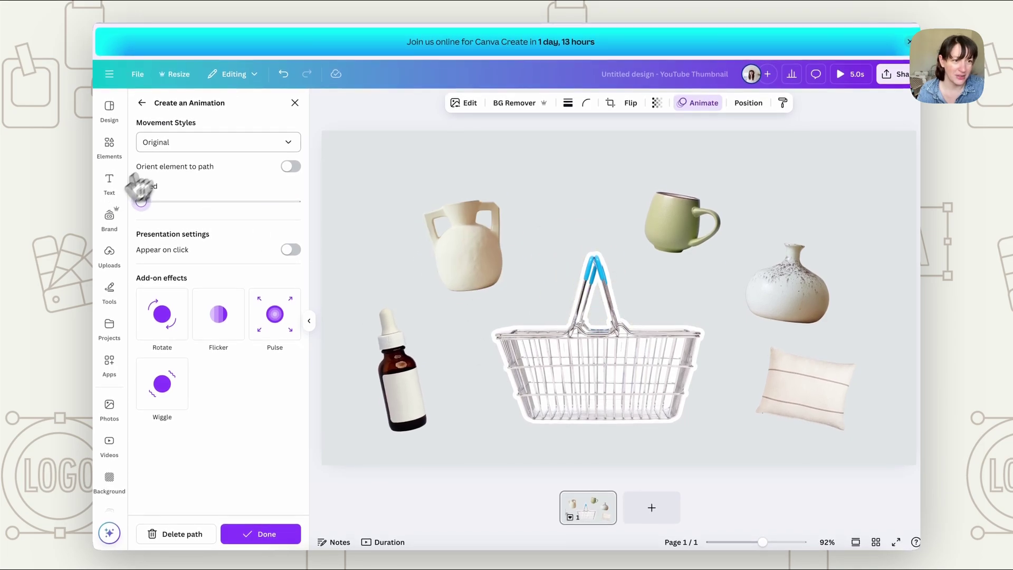
pyautogui.click(168, 142)
pyautogui.click(159, 188)
pyautogui.click(182, 401)
pyautogui.moveTo(218, 460); pyautogui.dragTo(114, 463)
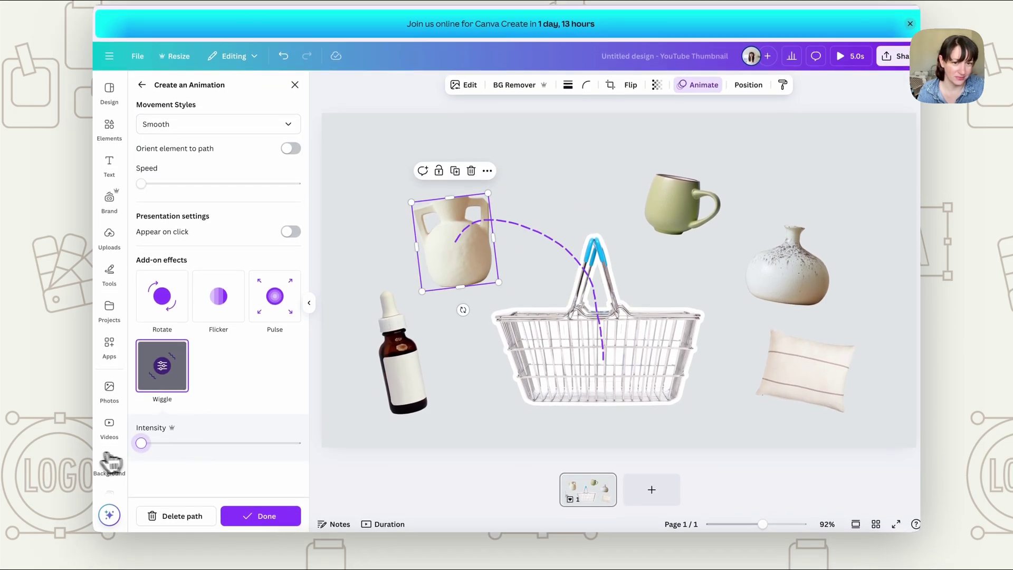
pyautogui.click(247, 532)
# Leave the green mug unanimated and play a full-screen preview of the animation
pyautogui.click(669, 212)
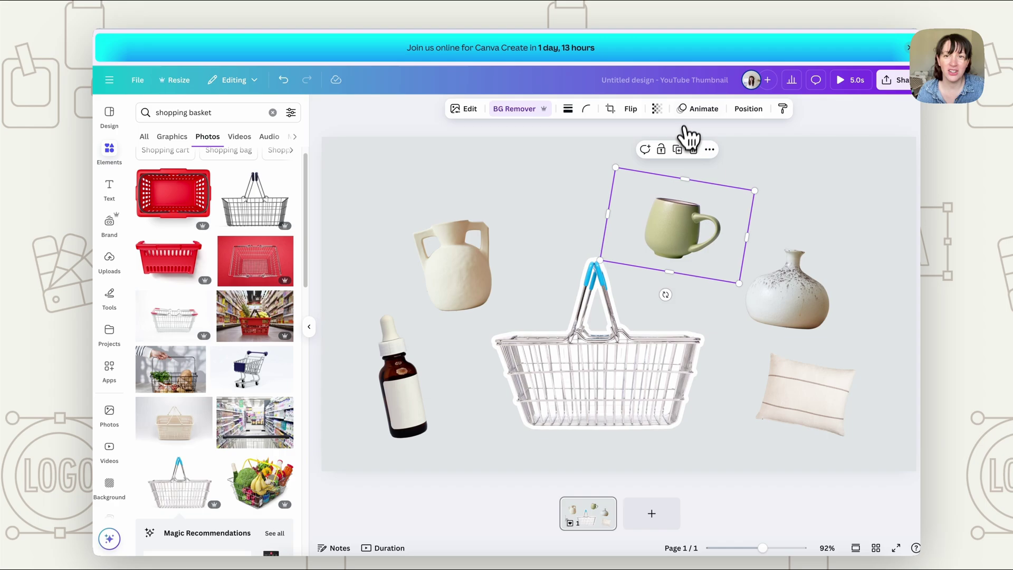
pyautogui.click(698, 105)
pyautogui.click(267, 224)
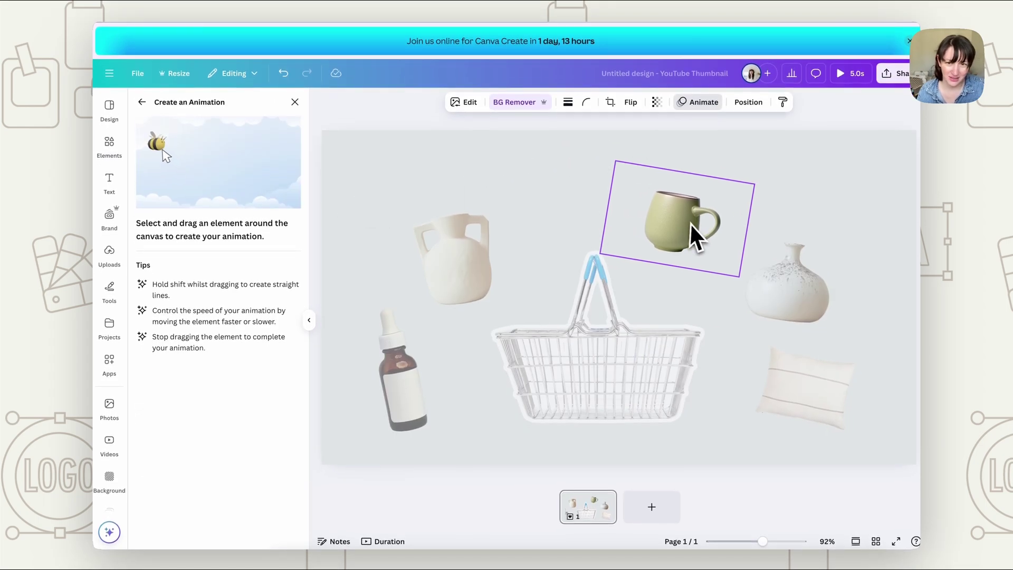
pyautogui.click(565, 422)
pyautogui.click(850, 82)
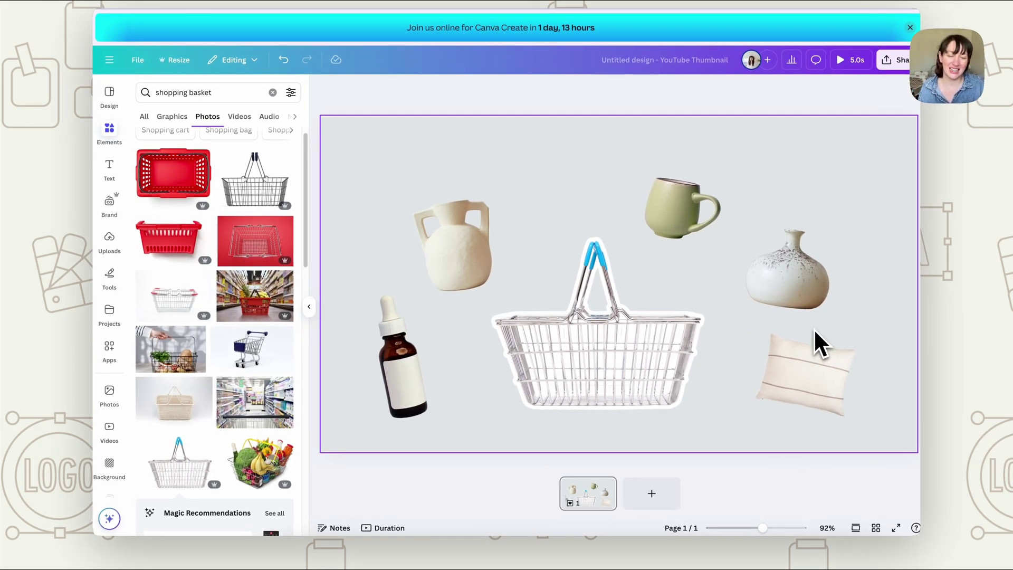
pyautogui.click(580, 492)
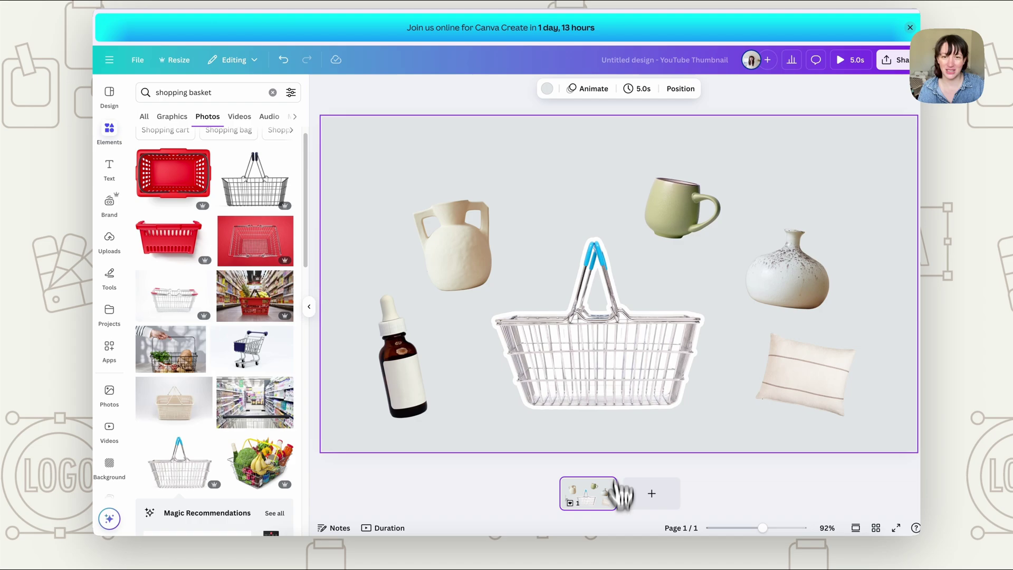
pyautogui.click(631, 89)
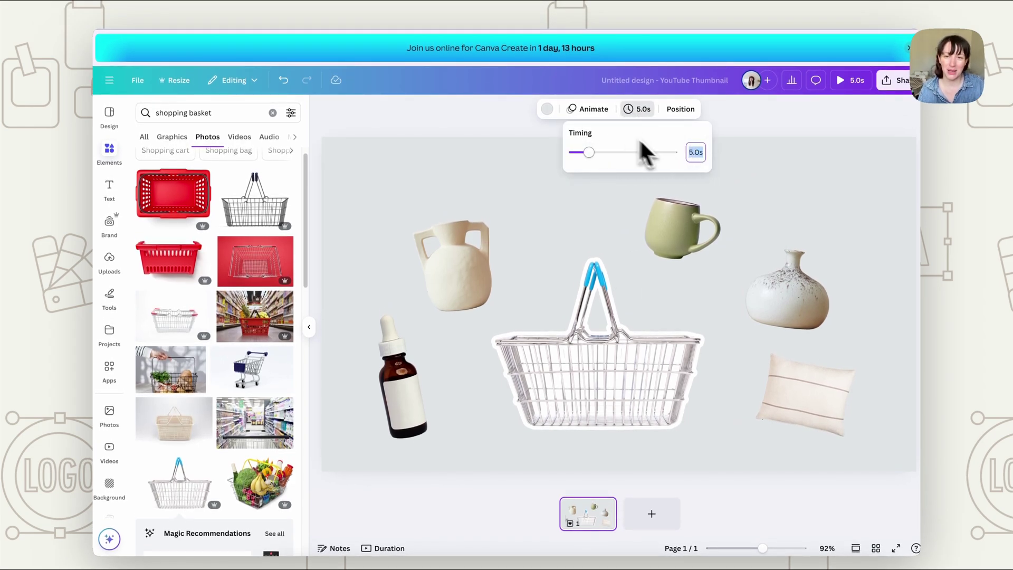
pyautogui.click(784, 130)
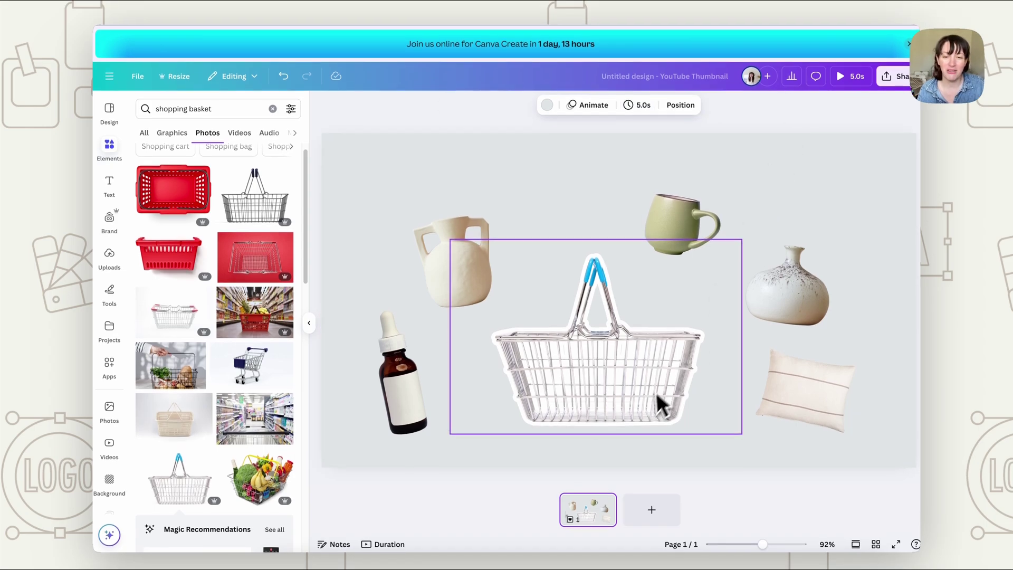
pyautogui.click(636, 393)
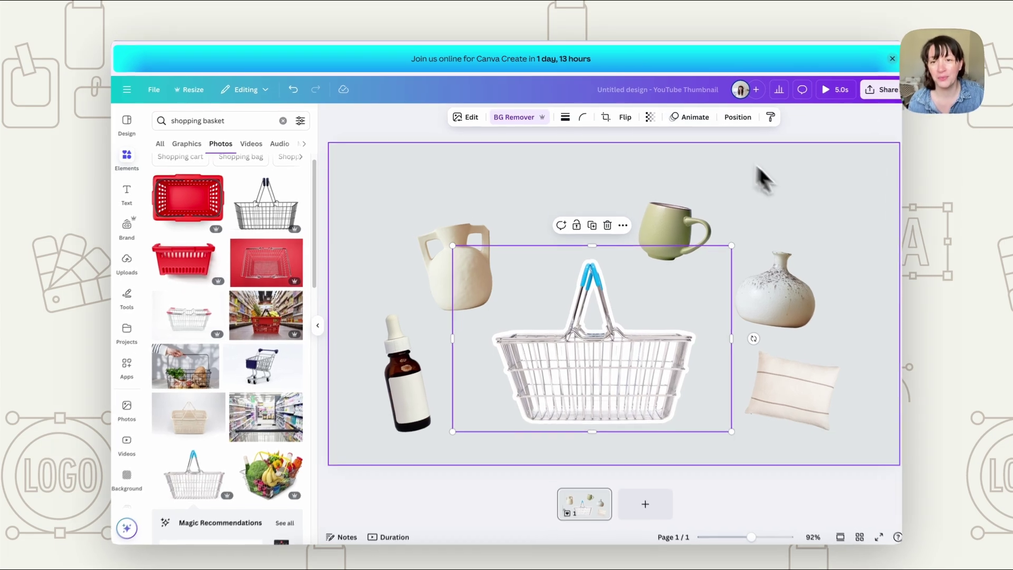
pyautogui.click(805, 153)
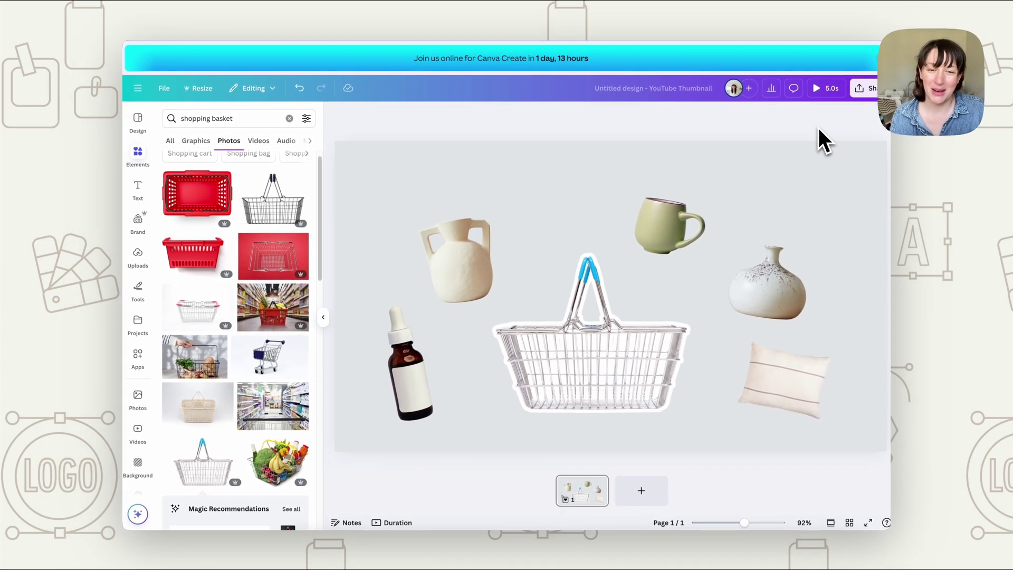